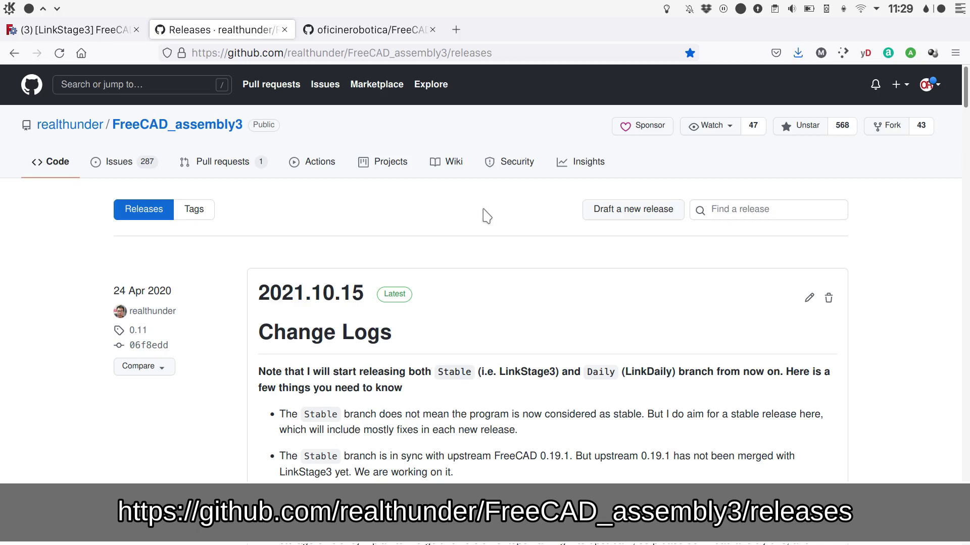
{"action": "scroll", "coordinate": [486, 217], "scroll_direction": "down", "scroll_amount": 20}
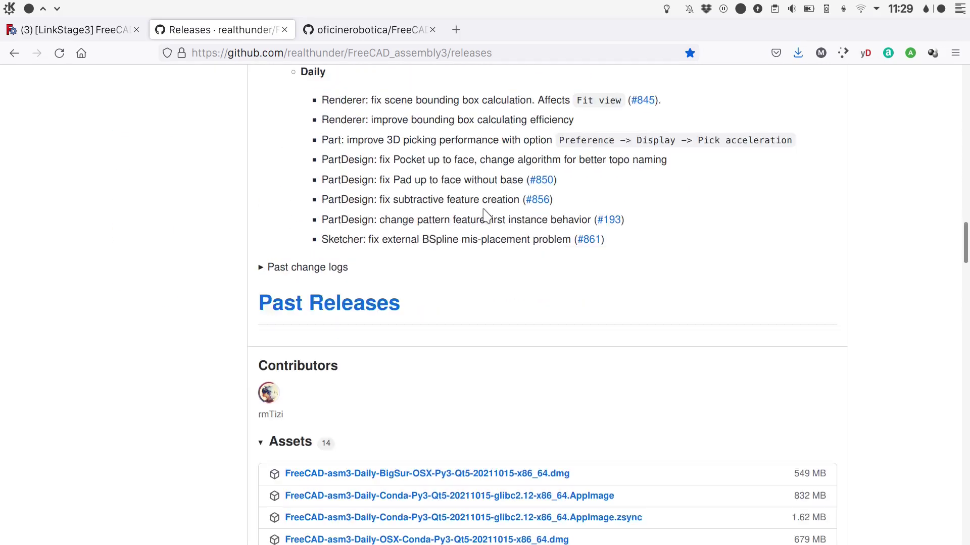
{"action": "scroll", "coordinate": [452, 318], "scroll_direction": "down", "scroll_amount": 4}
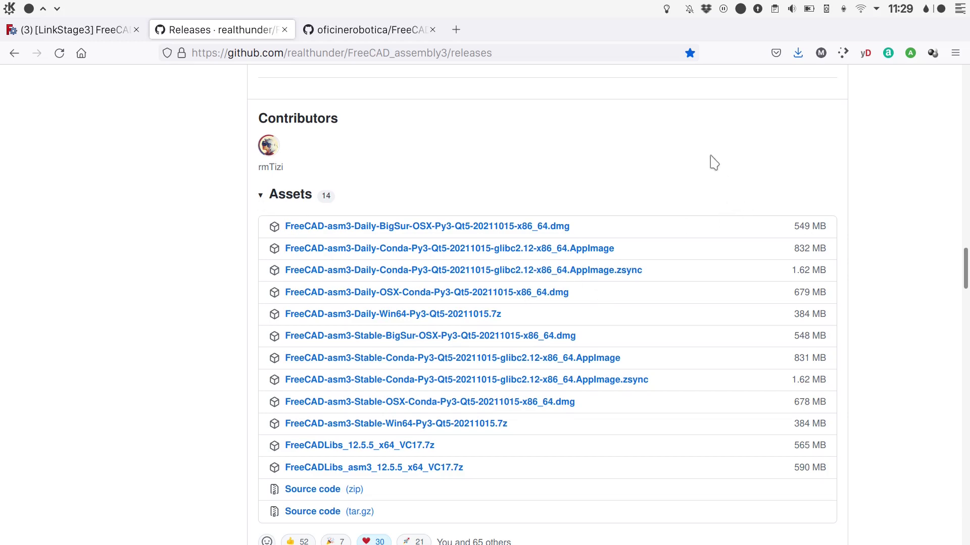
{"action": "key", "text": "Home"}
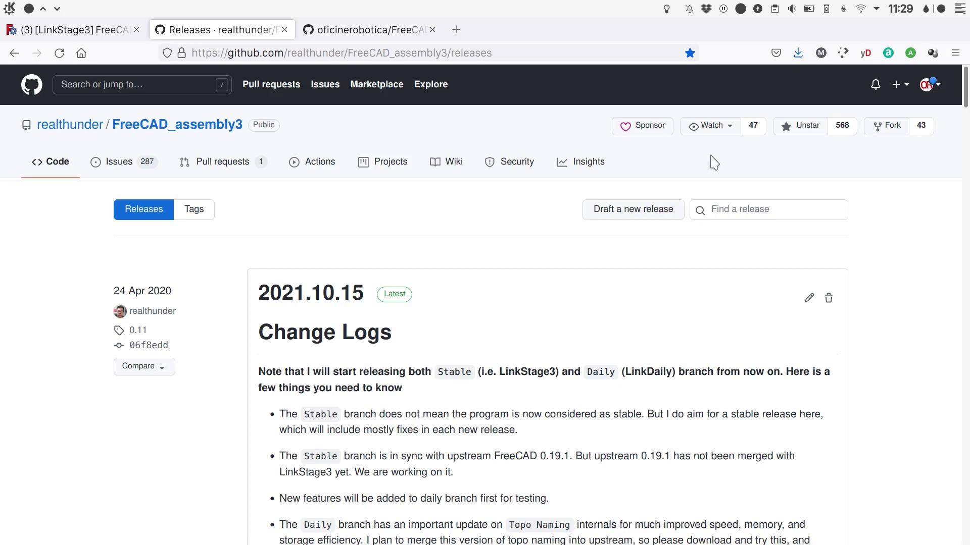
Step: Look over the FreeCAD-Preferences-Presets repository page and its forum thread about the presets
{"action": "left_click", "coordinate": [369, 32]}
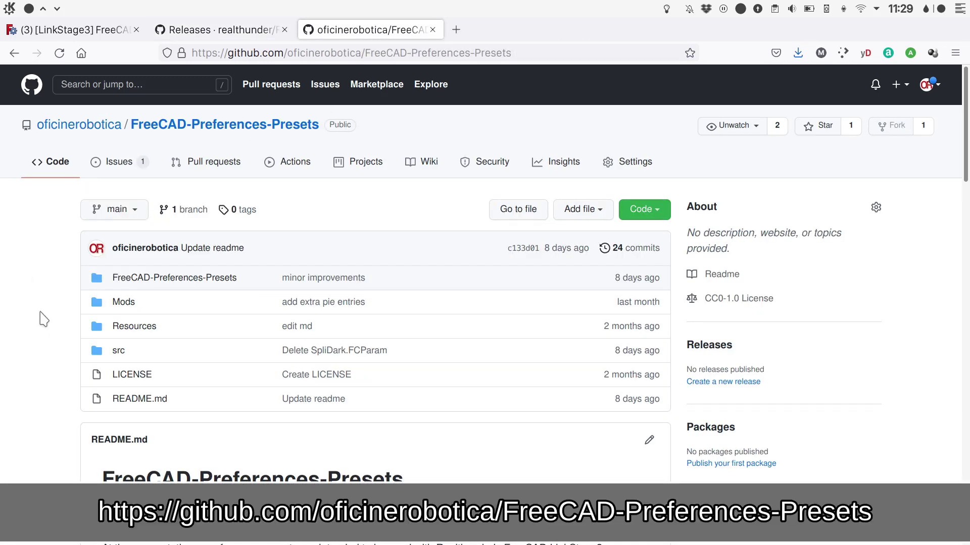
{"action": "left_click", "coordinate": [78, 32]}
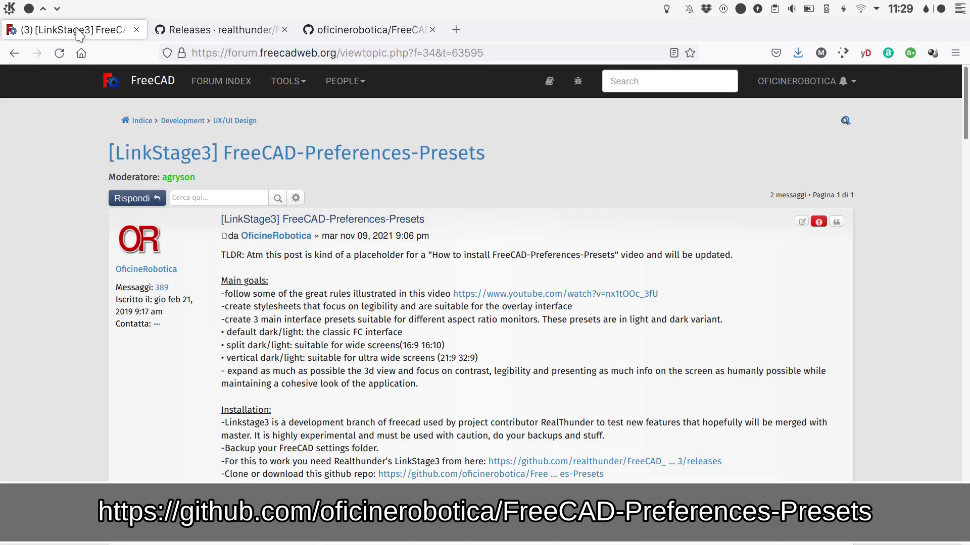
{"action": "scroll", "coordinate": [72, 210], "scroll_direction": "down", "scroll_amount": 3}
{"action": "scroll", "coordinate": [75, 213], "scroll_direction": "up", "scroll_amount": 3}
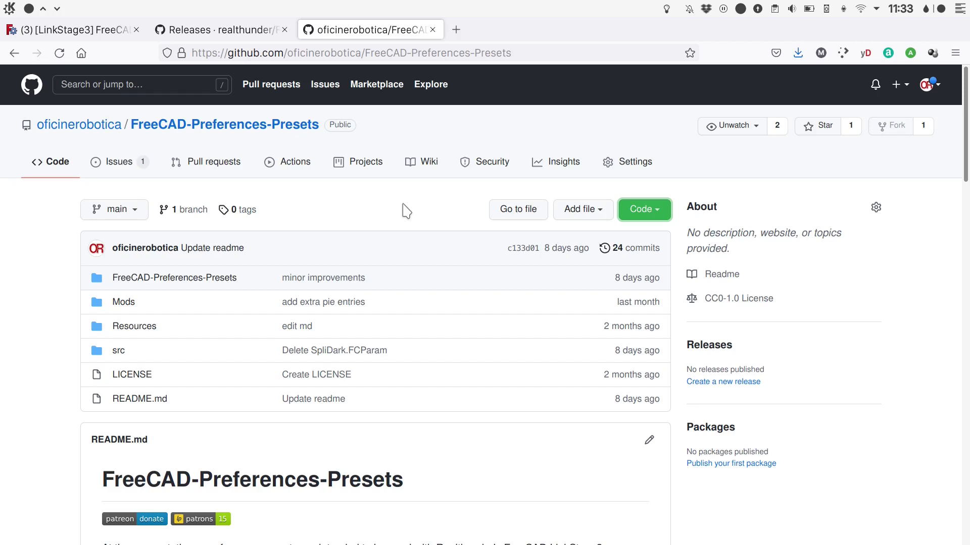
Step: Download the repository as a ZIP and extract it to the Desktop with Ark
{"action": "left_click", "coordinate": [657, 211]}
{"action": "left_click", "coordinate": [536, 348]}
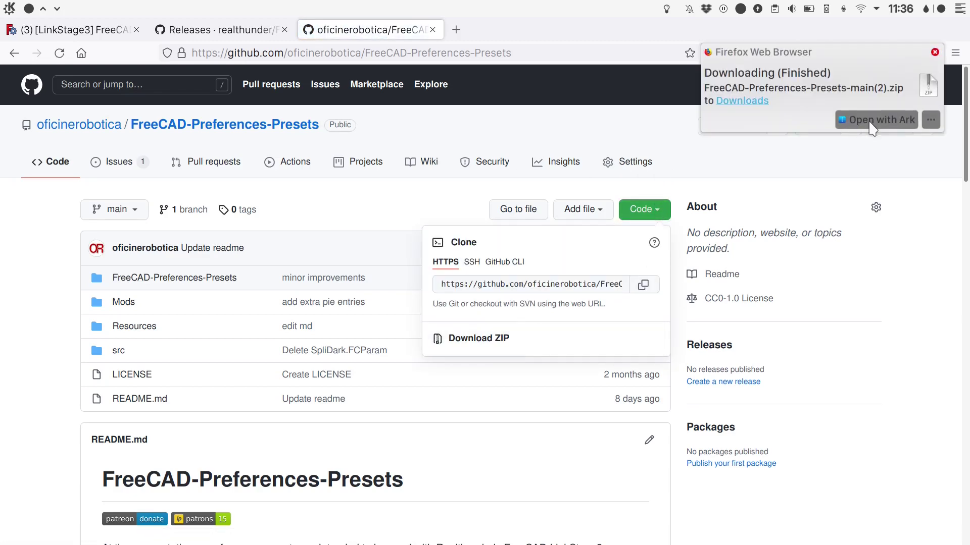
{"action": "left_click", "coordinate": [871, 123]}
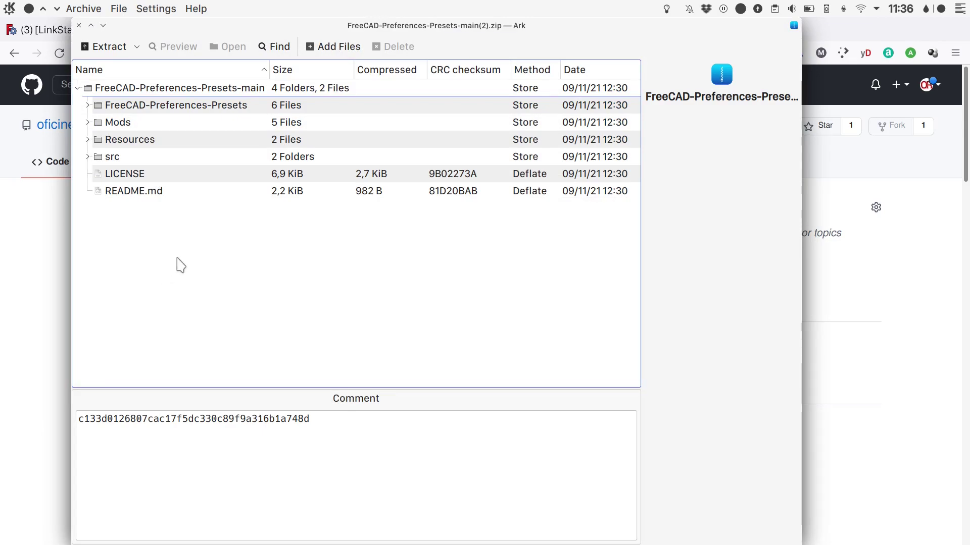
{"action": "left_click", "coordinate": [106, 48]}
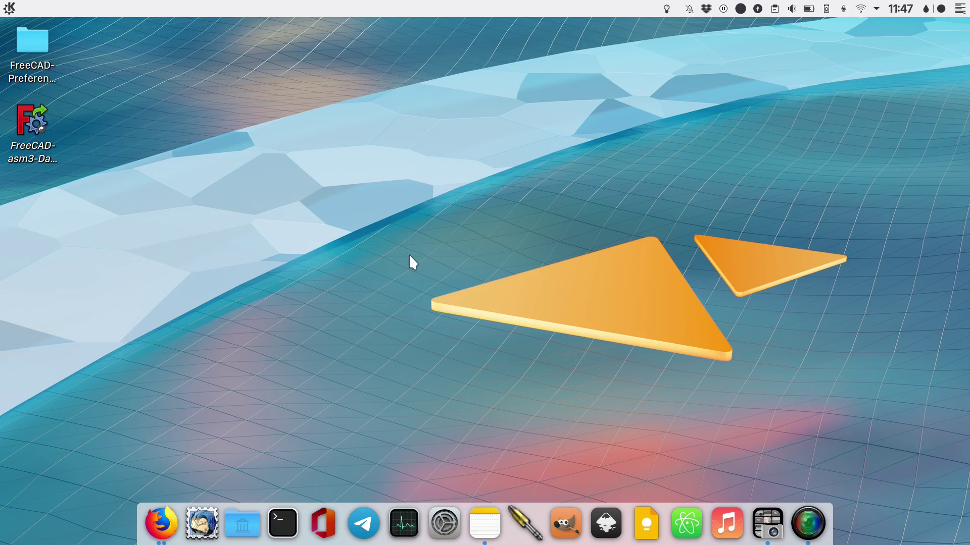
{"action": "left_click", "coordinate": [38, 117]}
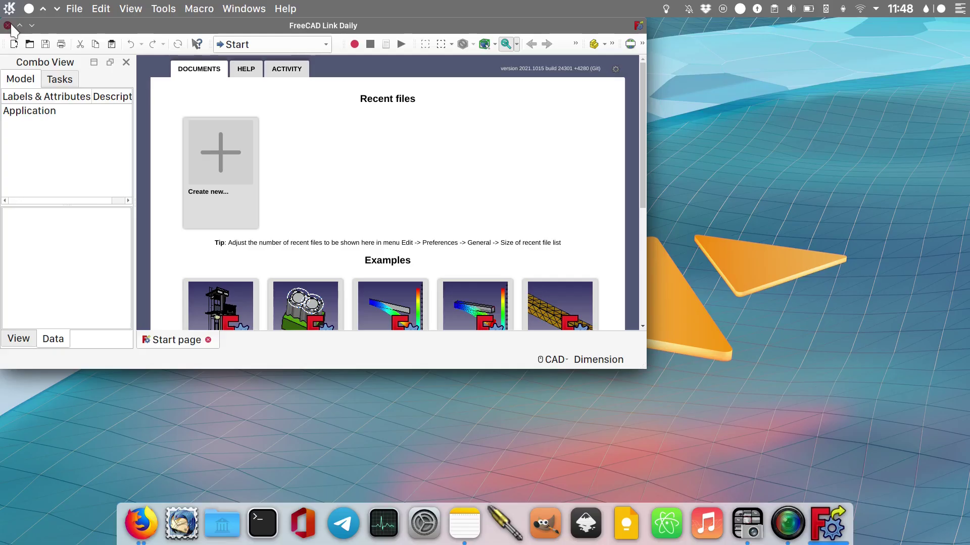
{"action": "left_click", "coordinate": [9, 26]}
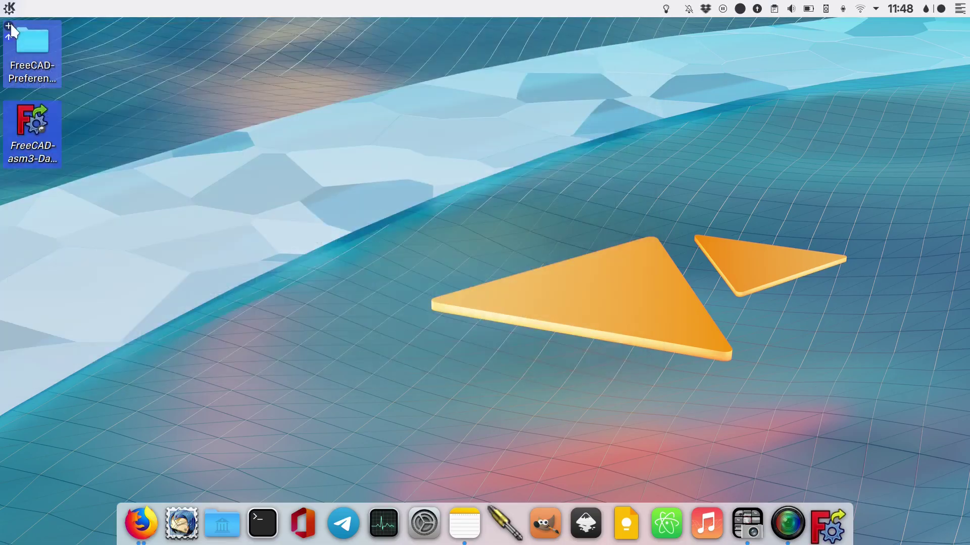
Step: Copy the Gui and settings folders from the extracted presets' src folder
{"action": "double_click", "coordinate": [42, 53]}
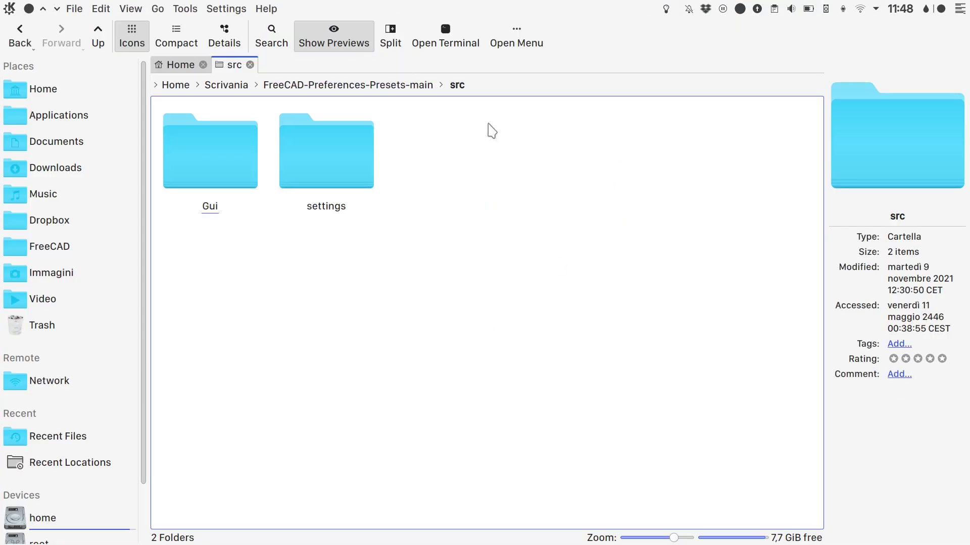
{"action": "left_click_drag", "start_coordinate": [488, 123], "coordinate": [172, 231]}
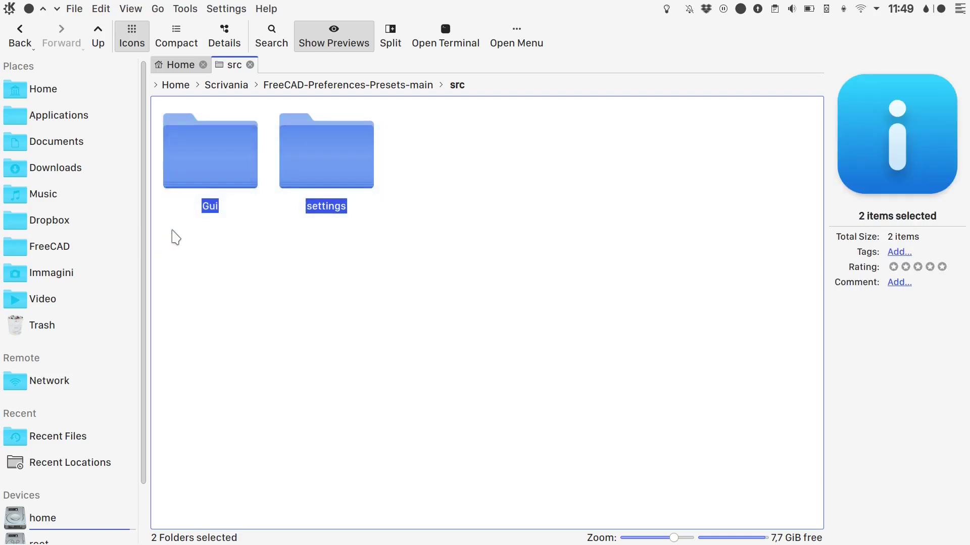
{"action": "right_click", "coordinate": [210, 169]}
{"action": "left_click", "coordinate": [274, 232]}
Step: Go to the hidden .FreeCAD folder and paste both folders there, then minimize Dolphin
{"action": "left_click", "coordinate": [479, 83]}
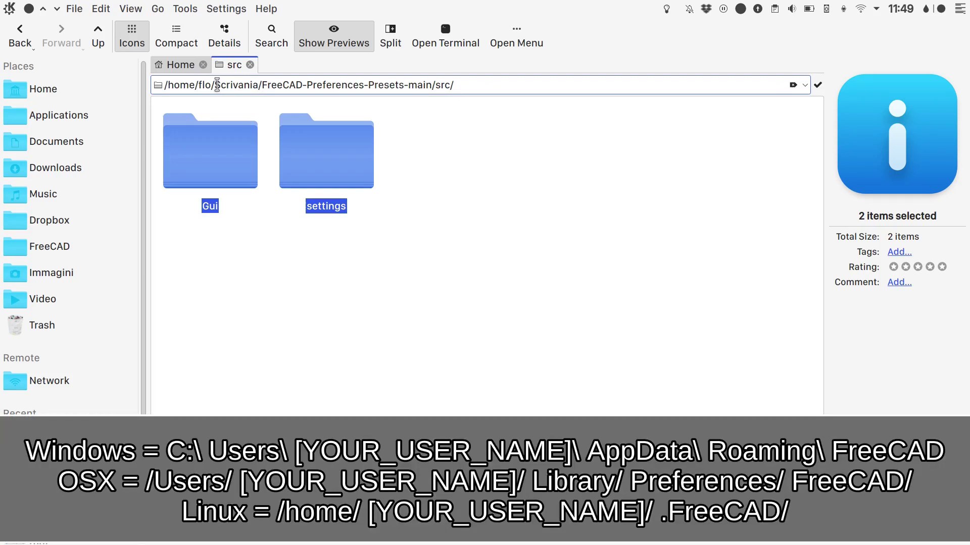
{"action": "left_click_drag", "start_coordinate": [217, 85], "coordinate": [509, 89]}
{"action": "type", "text": ".Fr"}
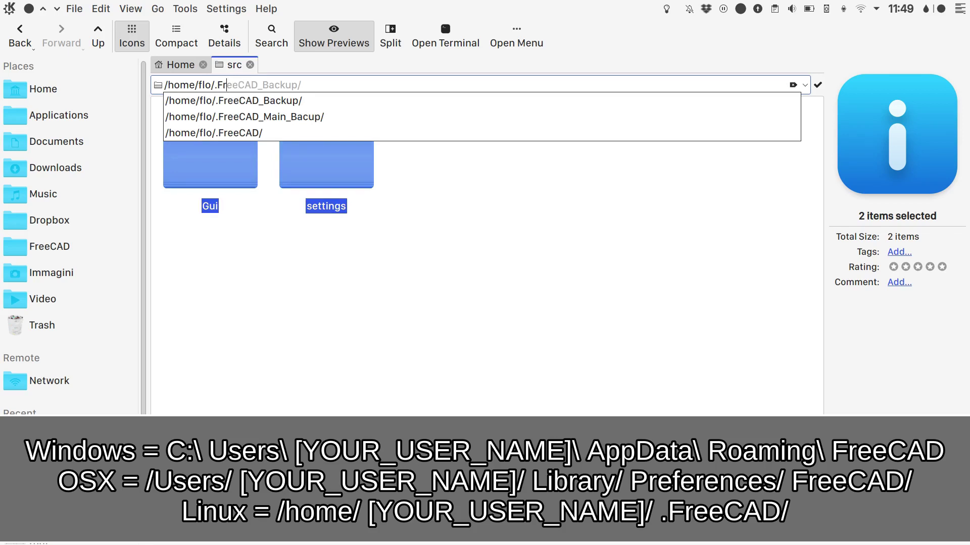
{"action": "left_click", "coordinate": [275, 134]}
{"action": "key", "text": "Return"}
{"action": "right_click", "coordinate": [506, 299]}
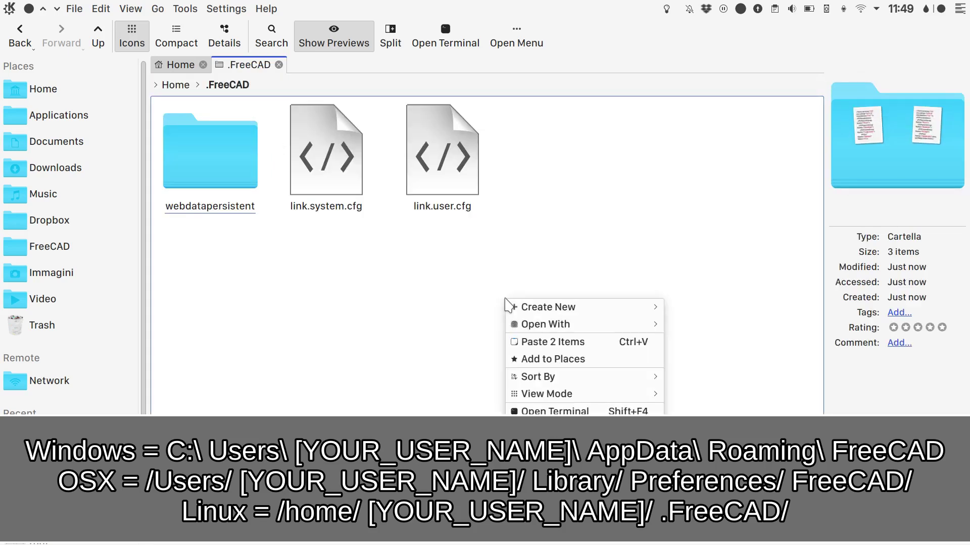
{"action": "left_click", "coordinate": [537, 343]}
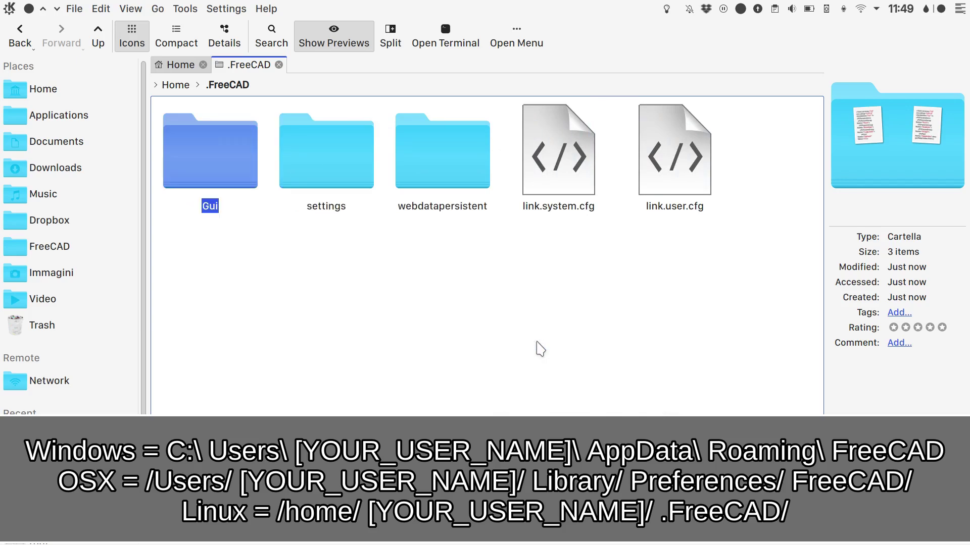
{"action": "left_click", "coordinate": [57, 9]}
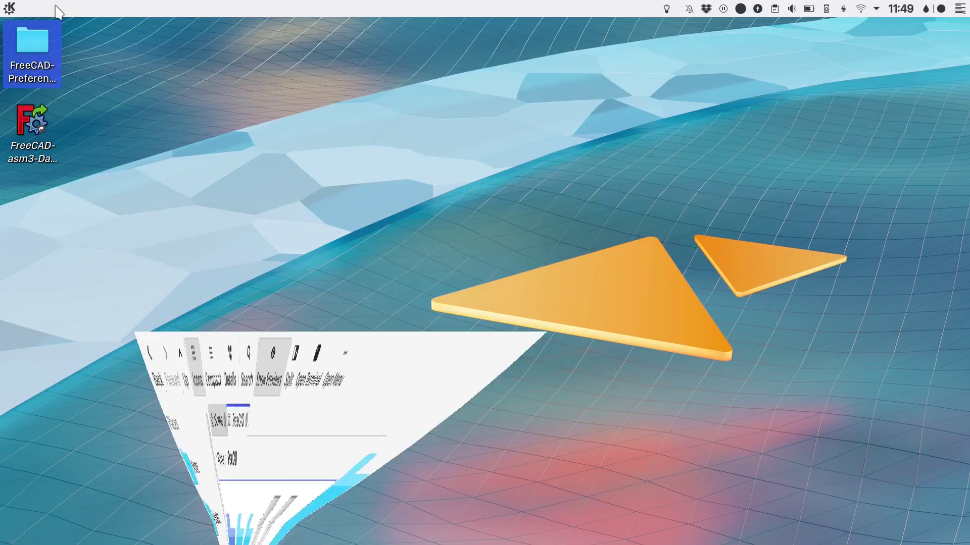
Step: Relaunch FreeCAD and apply the SplitDark entry under Preset Configurations
{"action": "left_click", "coordinate": [38, 132]}
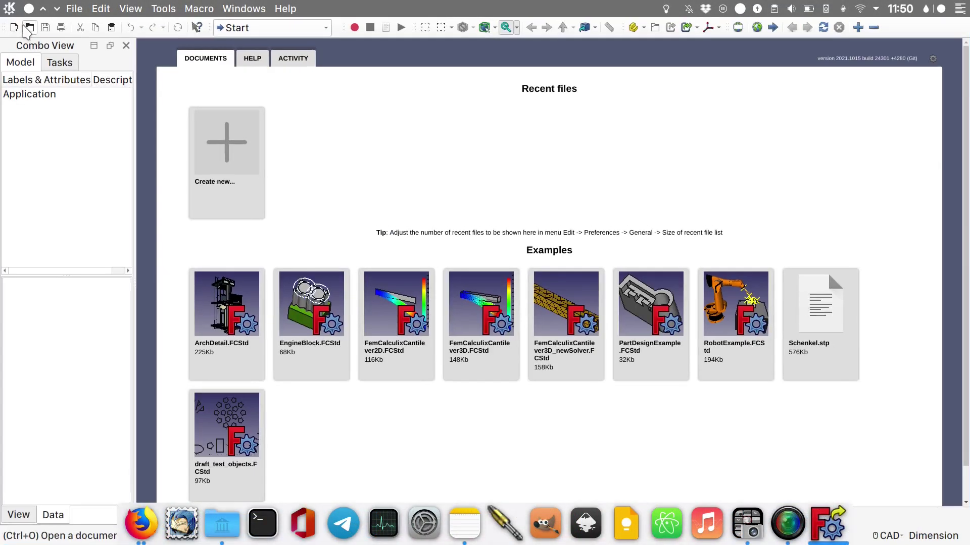
{"action": "left_click", "coordinate": [167, 10]}
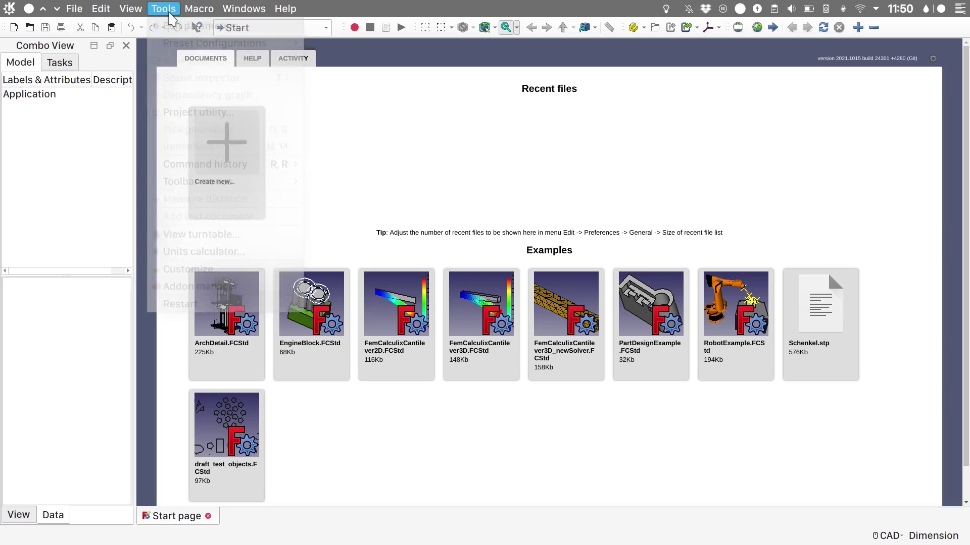
{"action": "mouse_move", "coordinate": [202, 49]}
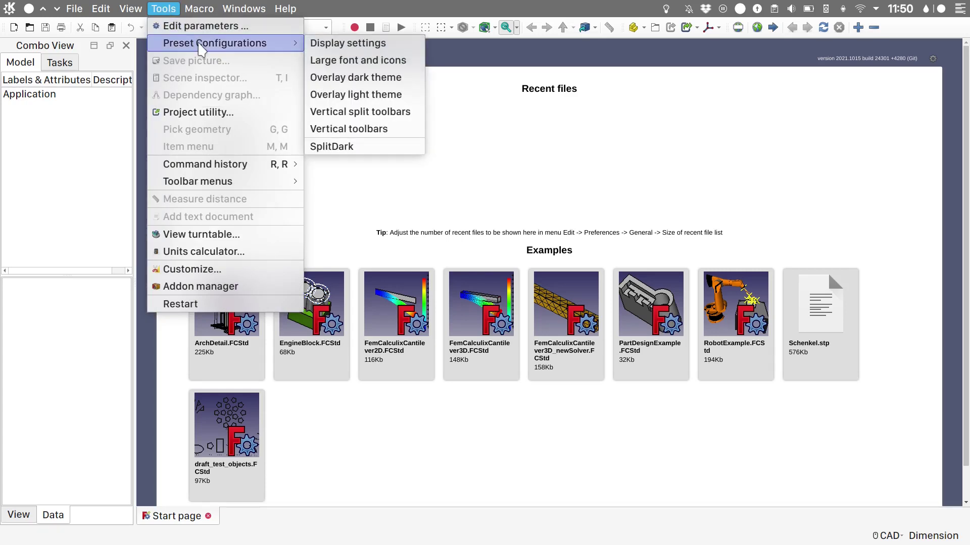
{"action": "left_click", "coordinate": [379, 147]}
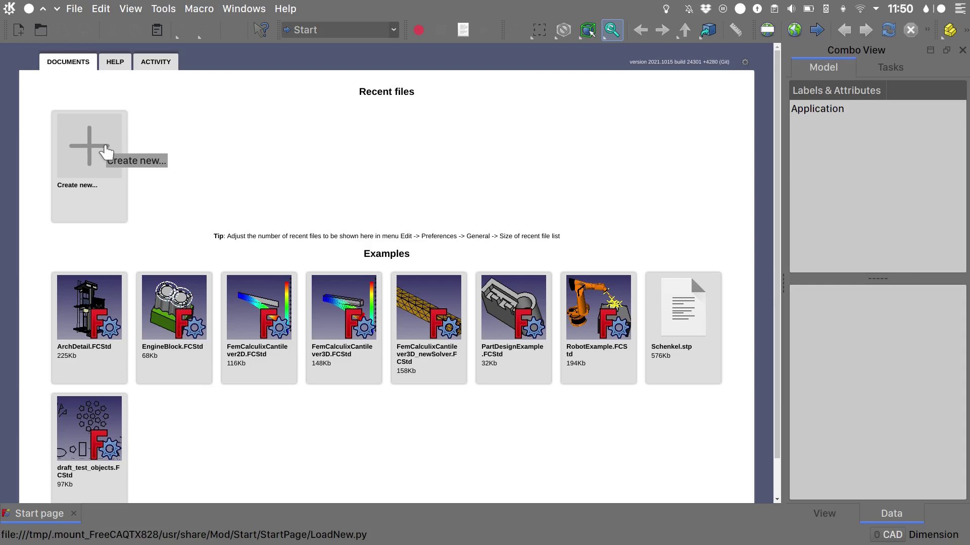
Step: Create a new document, collapse the Combo View's tree area and float the Combo View
{"action": "left_click", "coordinate": [107, 152]}
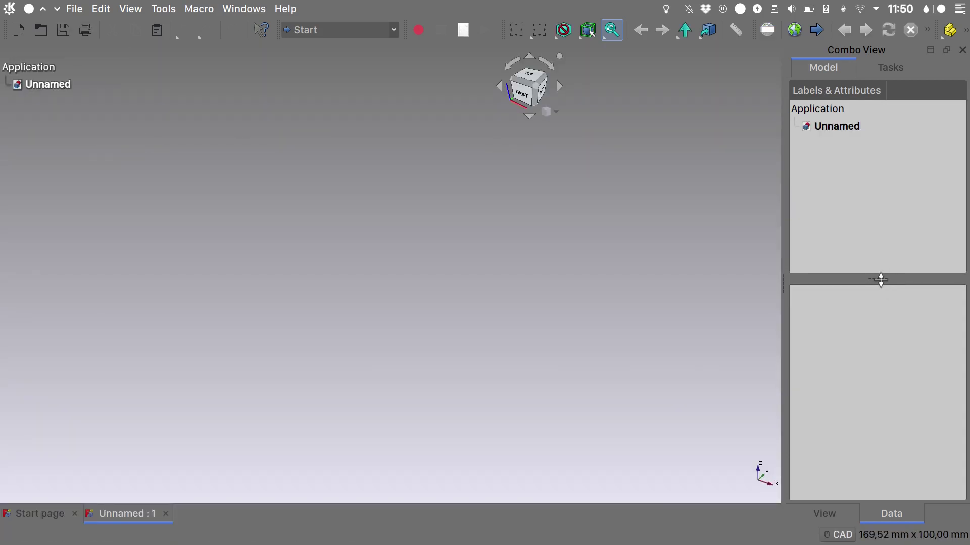
{"action": "left_click_drag", "start_coordinate": [881, 279], "coordinate": [870, 74]}
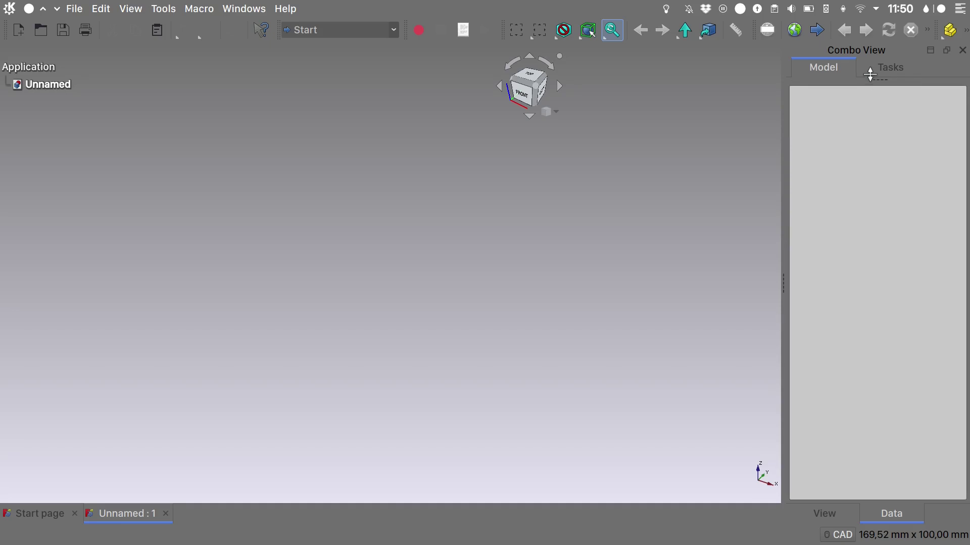
{"action": "left_click", "coordinate": [930, 50]}
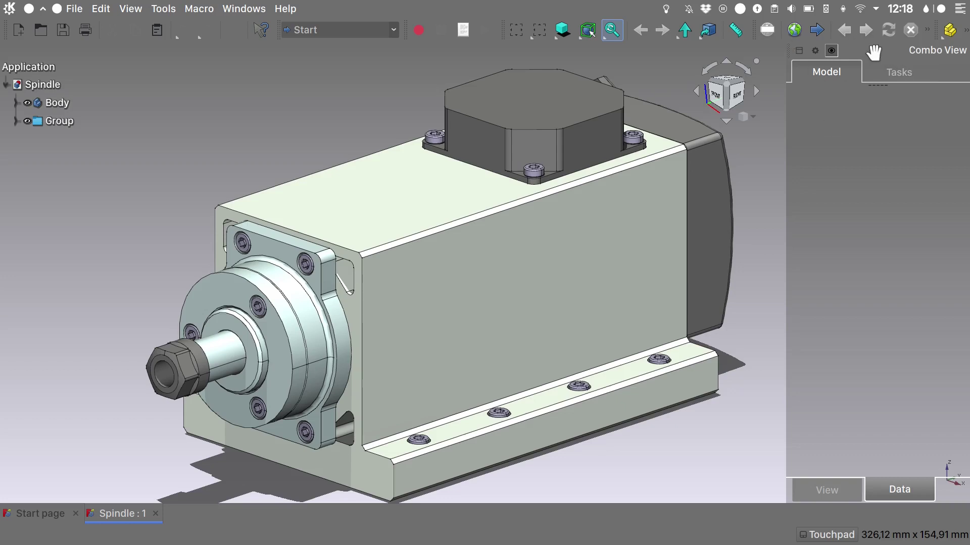
Step: Widen the floating Combo View from its left edge and turn off View > Status bar
{"action": "left_click_drag", "start_coordinate": [786, 50], "coordinate": [758, 54]}
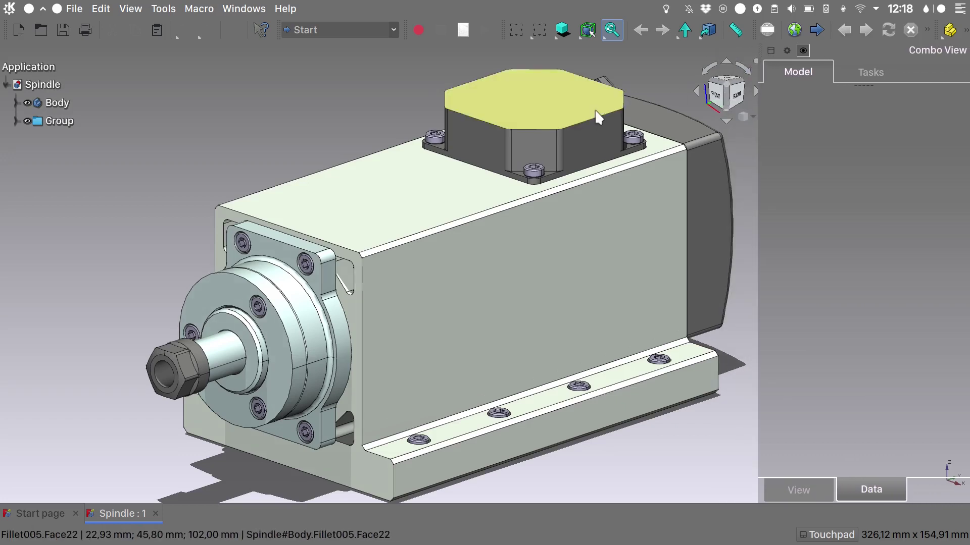
{"action": "left_click", "coordinate": [133, 12]}
{"action": "left_click", "coordinate": [179, 404]}
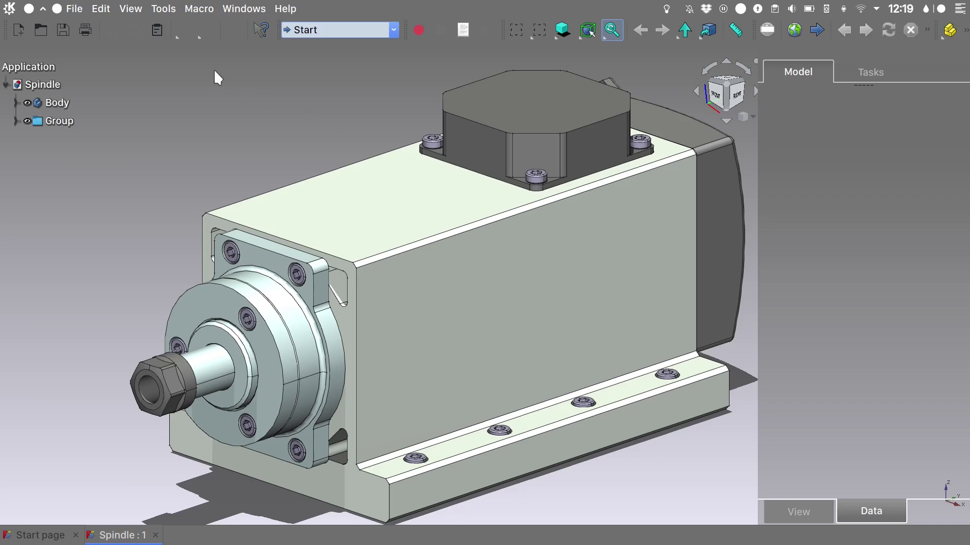
Step: Undo the SplitDark preset, expand the Combo View's model tree and dock it on the left
{"action": "left_click", "coordinate": [166, 10]}
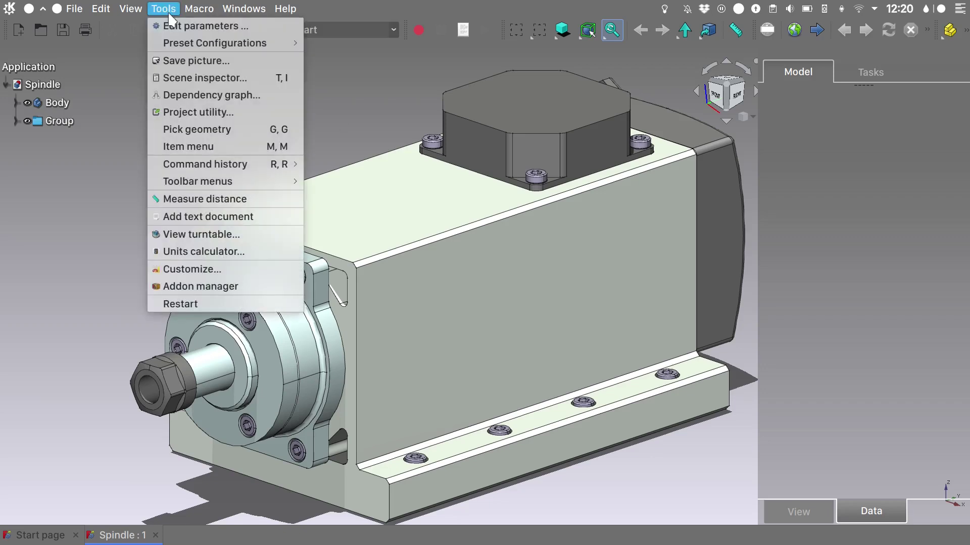
{"action": "mouse_move", "coordinate": [209, 43]}
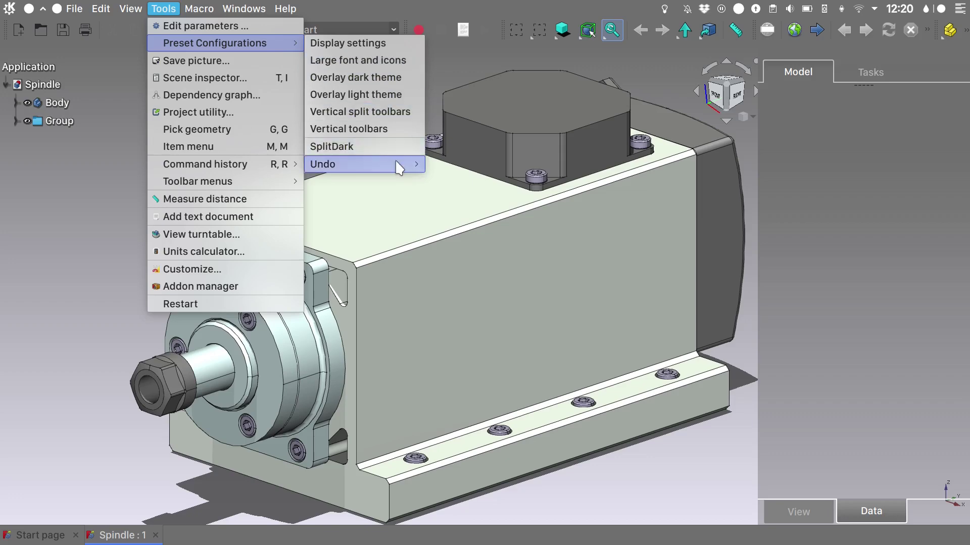
{"action": "mouse_move", "coordinate": [397, 162]}
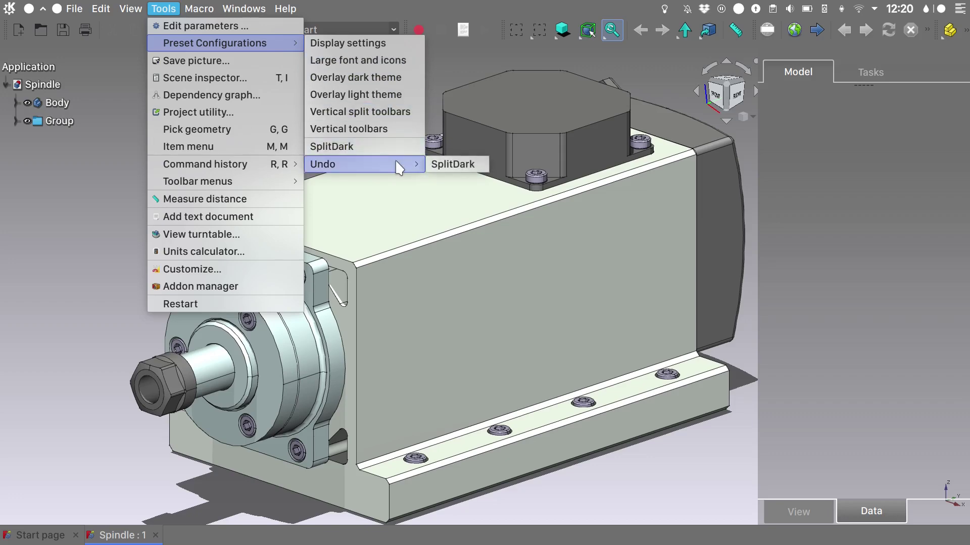
{"action": "left_click", "coordinate": [451, 166]}
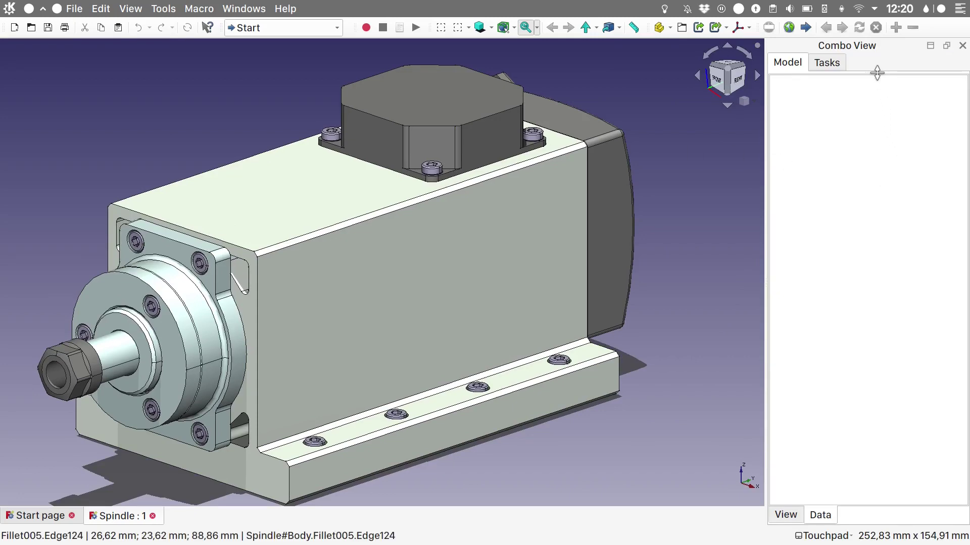
{"action": "left_click_drag", "start_coordinate": [876, 73], "coordinate": [879, 269]}
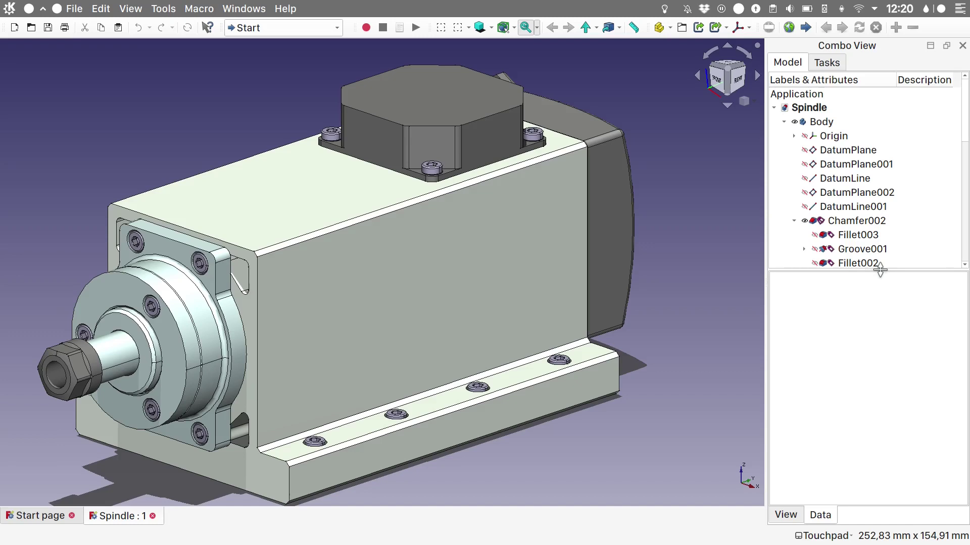
{"action": "left_click_drag", "start_coordinate": [884, 48], "coordinate": [91, 192]}
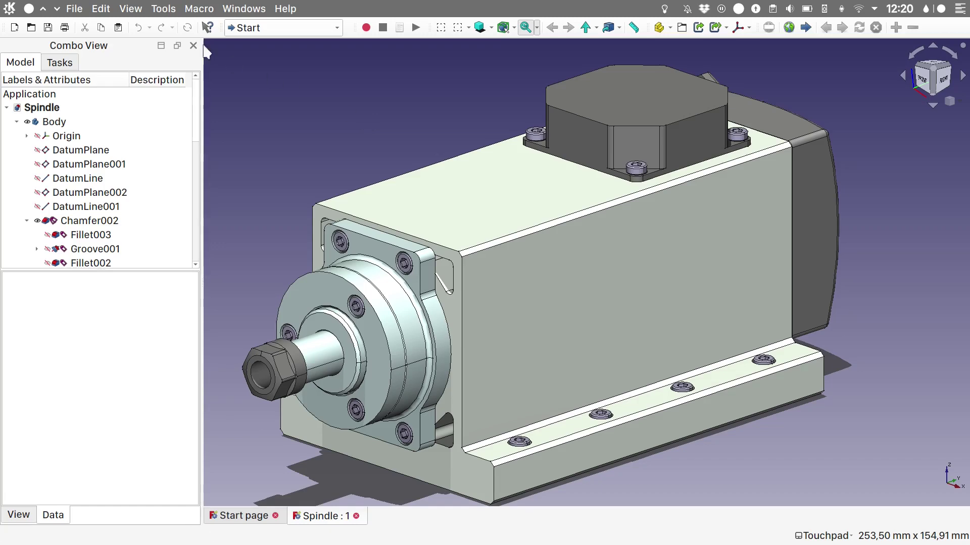
Step: Reapply SplitDark and collapse the Combo View tree so only the properties pane remains
{"action": "left_click", "coordinate": [159, 11]}
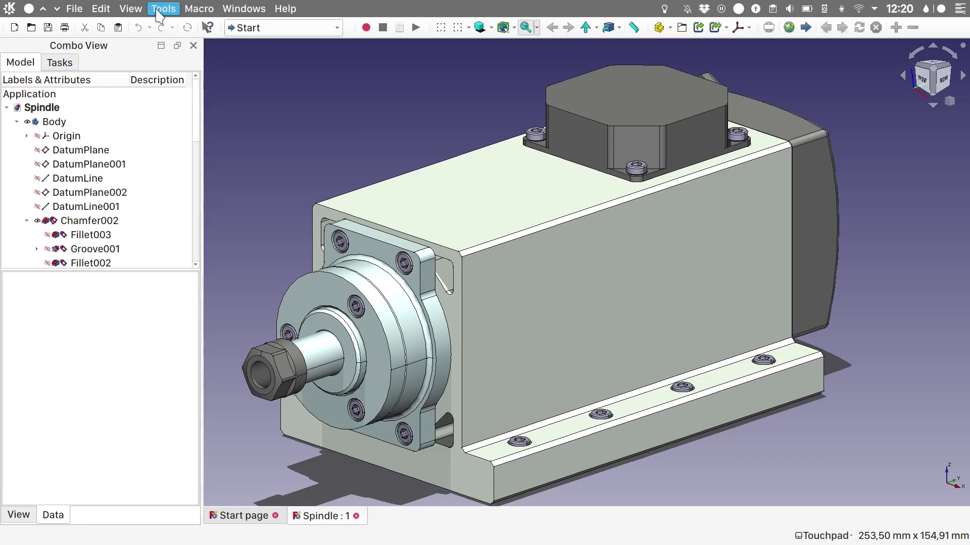
{"action": "mouse_move", "coordinate": [208, 47]}
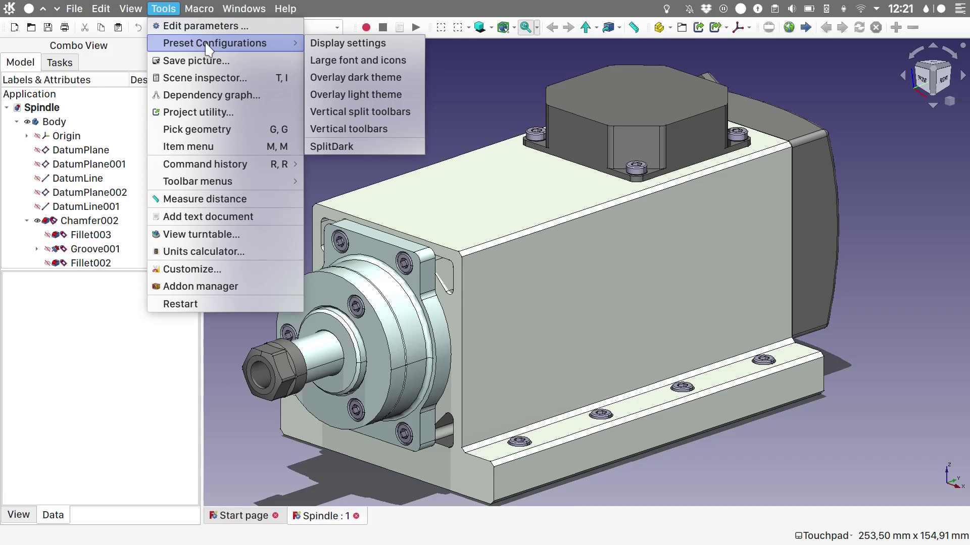
{"action": "left_click", "coordinate": [364, 146]}
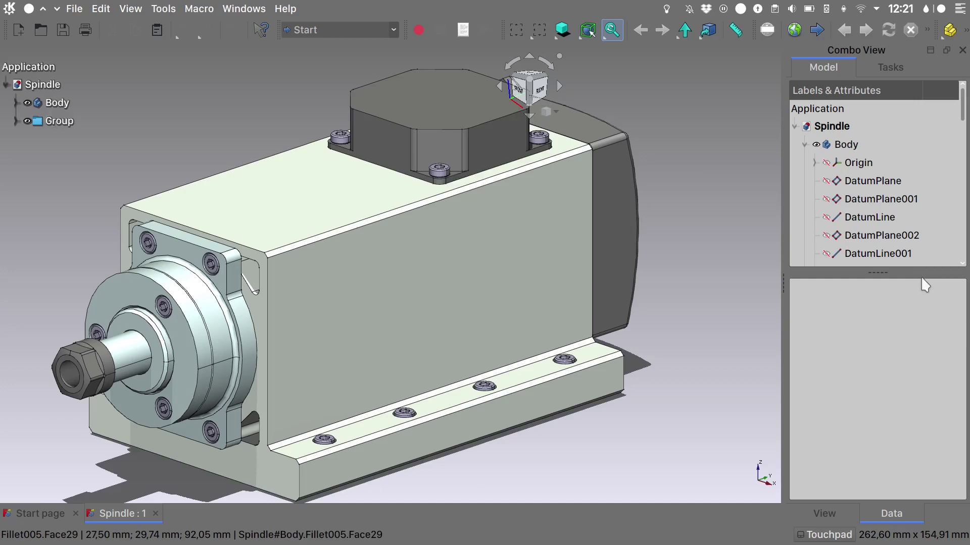
{"action": "left_click_drag", "start_coordinate": [889, 284], "coordinate": [917, 81]}
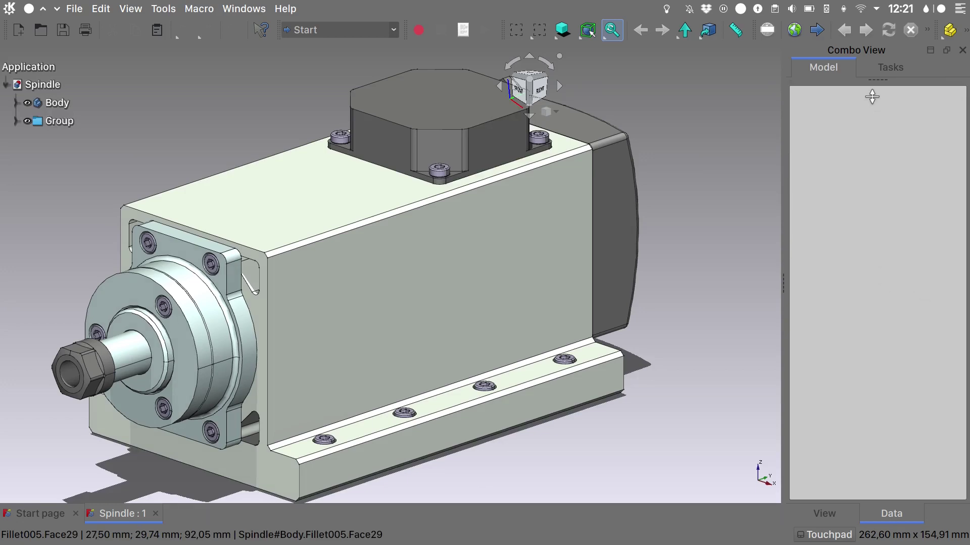
Step: Hide the Combo View panel header and turn off the status bar
{"action": "left_click", "coordinate": [930, 49]}
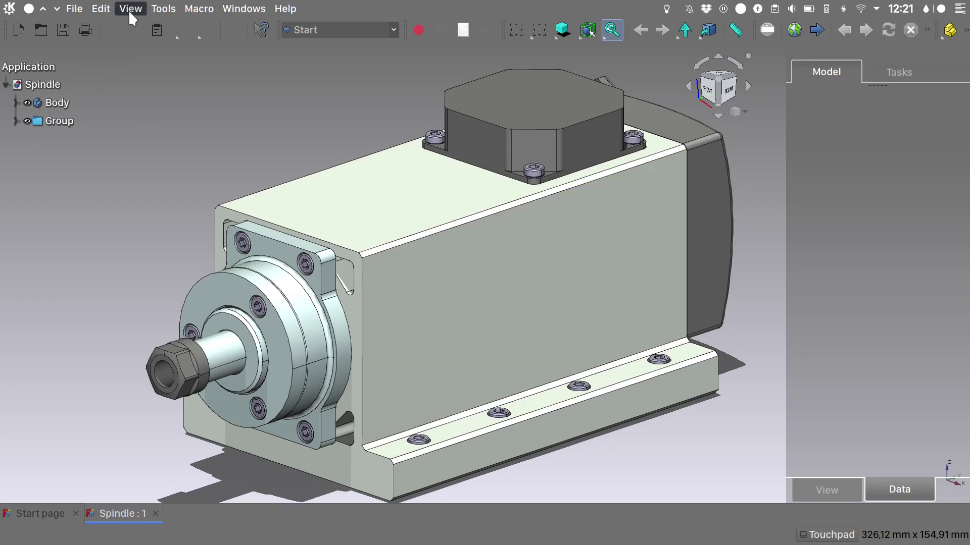
{"action": "left_click", "coordinate": [129, 8]}
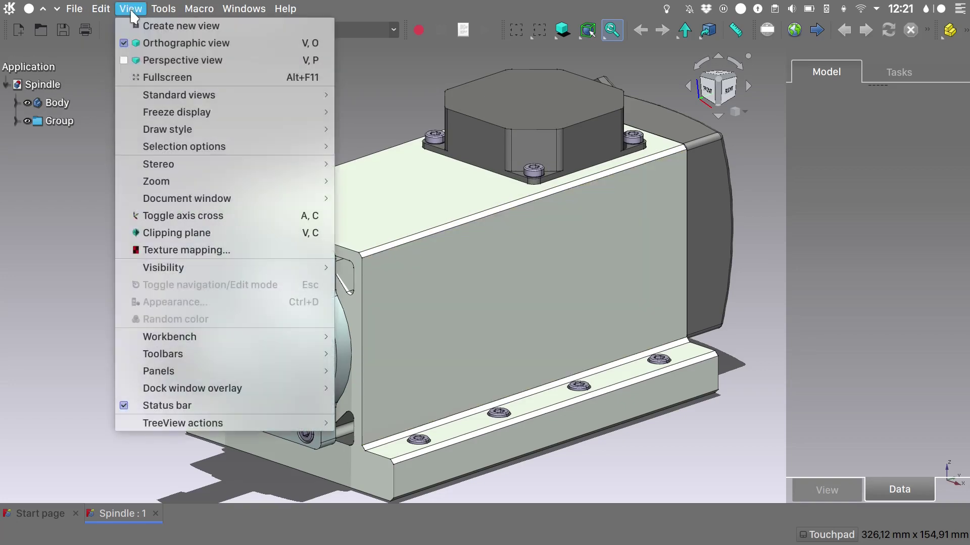
{"action": "left_click", "coordinate": [173, 406]}
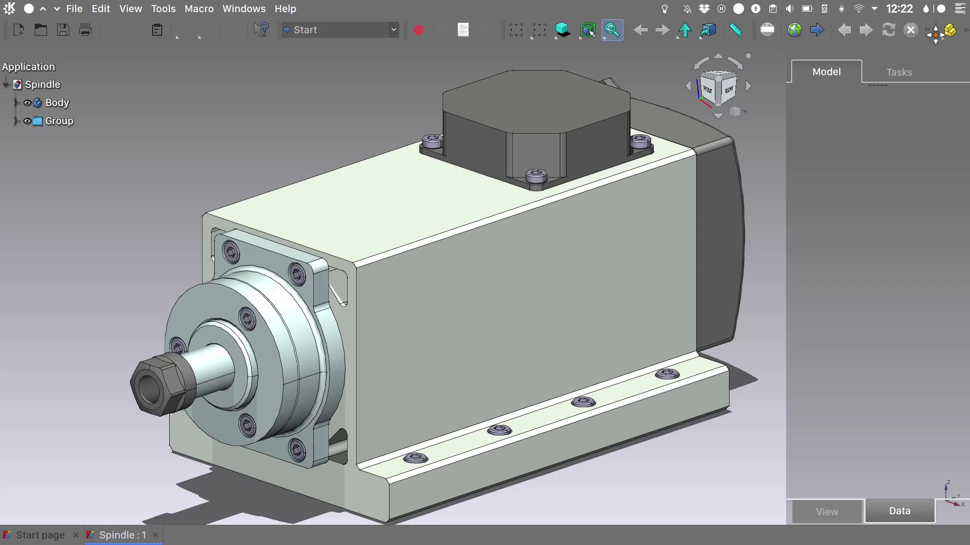
Step: Move the Part toolbar into a second row and switch to the Part Design workbench
{"action": "left_click_drag", "start_coordinate": [936, 31], "coordinate": [217, 56]}
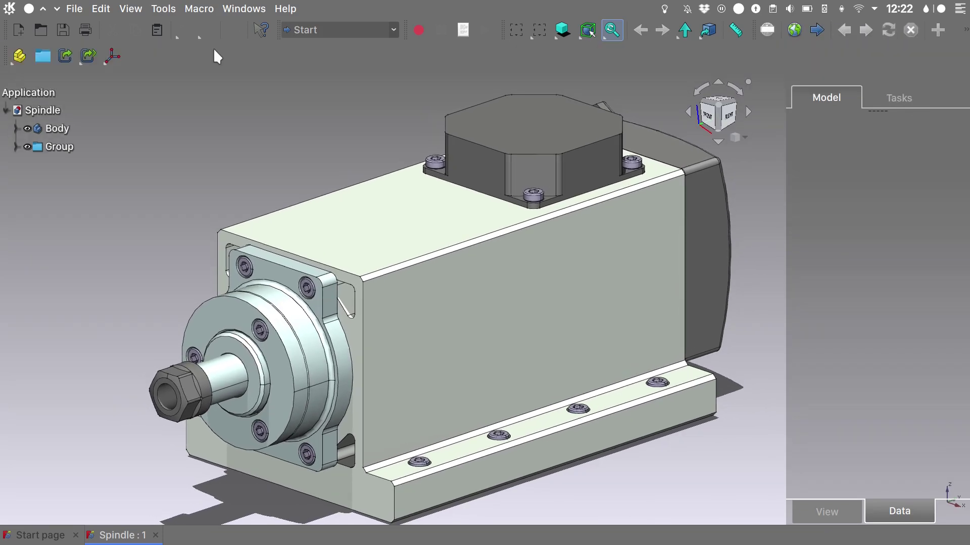
{"action": "left_click", "coordinate": [392, 30]}
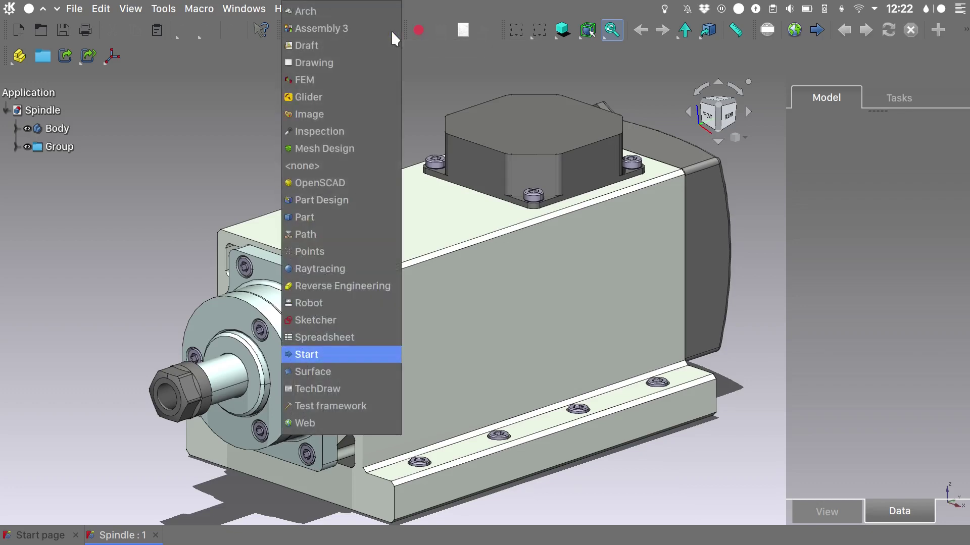
{"action": "left_click", "coordinate": [363, 201]}
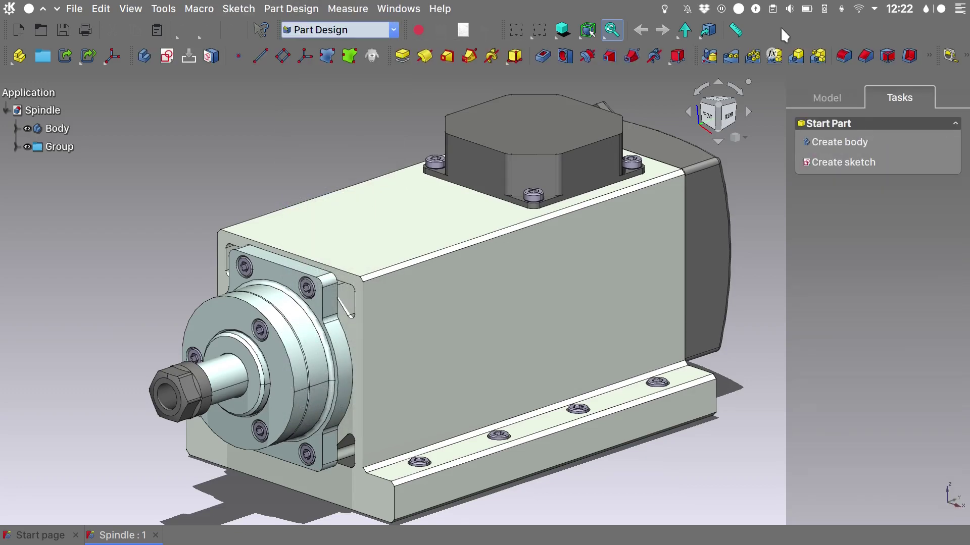
Step: Move the navigation toolbar up into the first row and hide the File toolbar
{"action": "left_click_drag", "start_coordinate": [937, 56], "coordinate": [828, 30]}
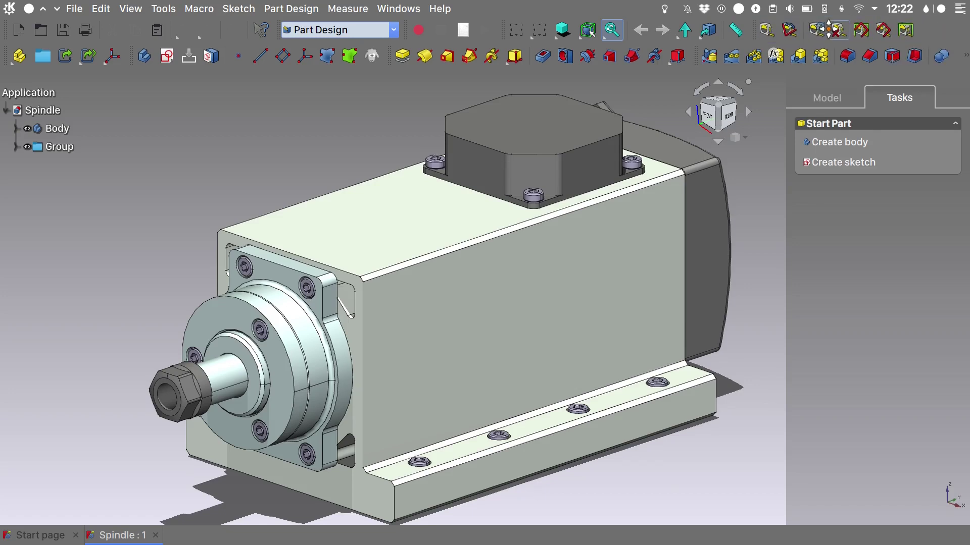
{"action": "right_click", "coordinate": [938, 29]}
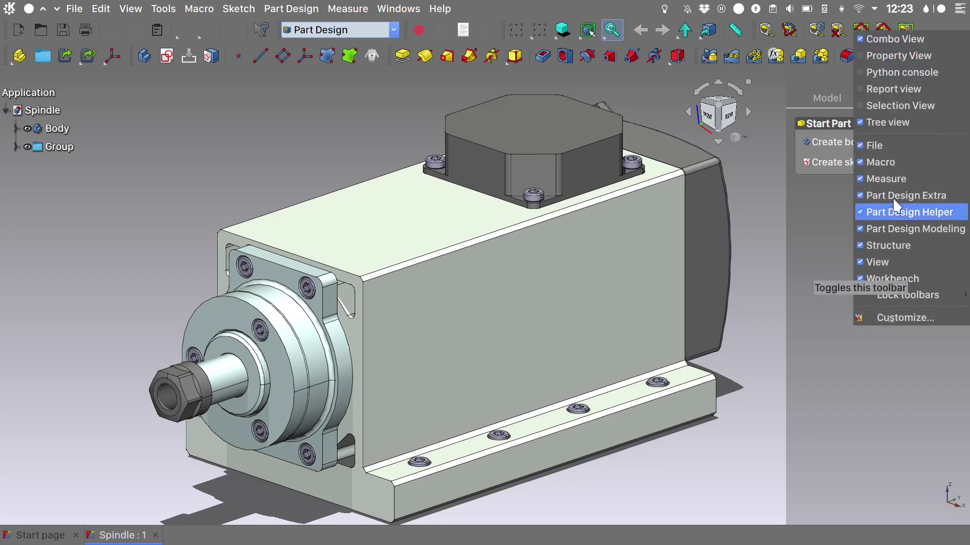
{"action": "left_click", "coordinate": [889, 143]}
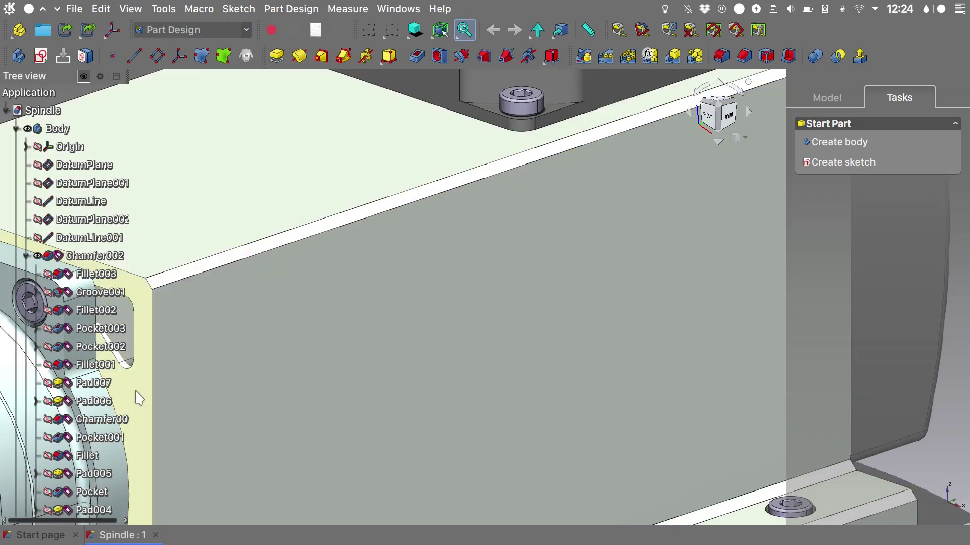
Step: Open the Display > UI page of the Preferences dialog
{"action": "left_click", "coordinate": [103, 9]}
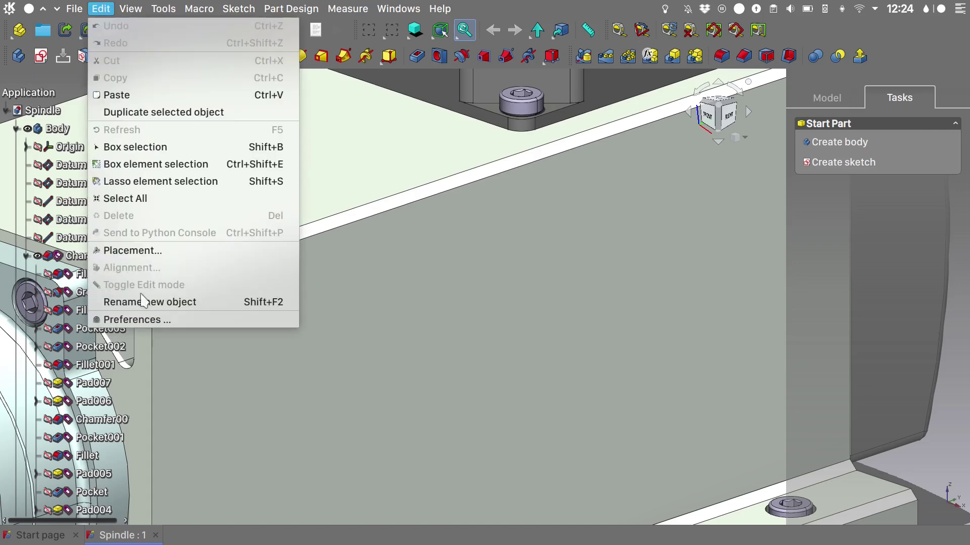
{"action": "left_click", "coordinate": [153, 320]}
{"action": "left_click", "coordinate": [250, 139]}
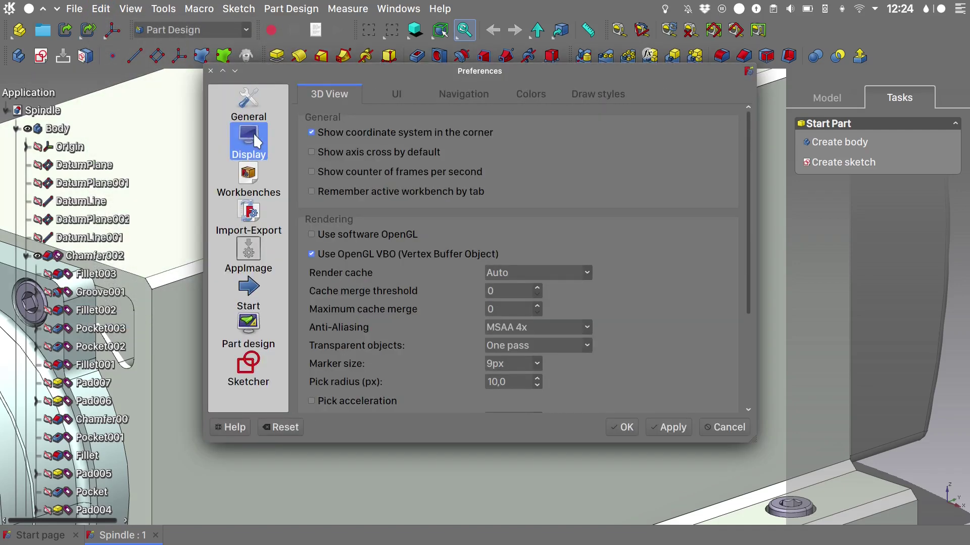
{"action": "left_click", "coordinate": [395, 95]}
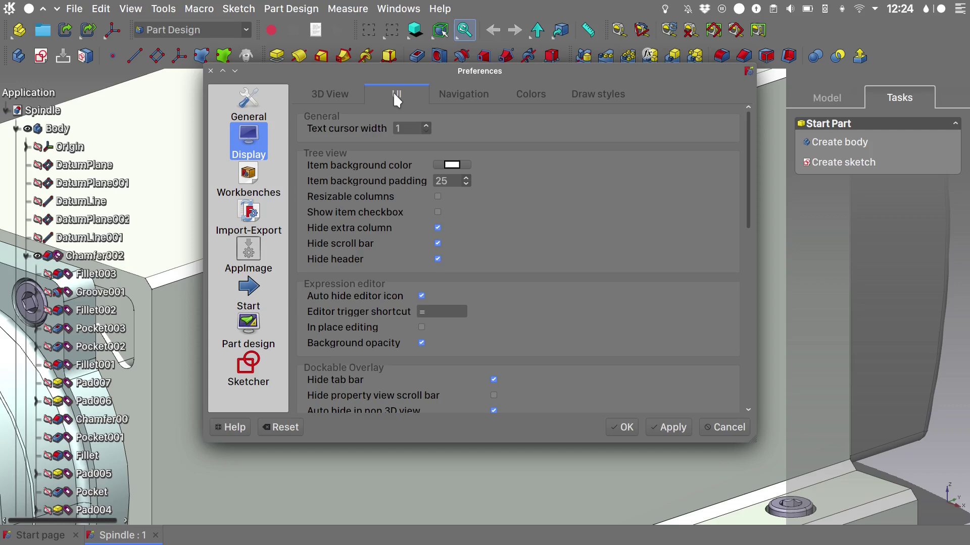
Step: Set the tree Item background color's alpha to 15, then apply and confirm
{"action": "left_click", "coordinate": [453, 167]}
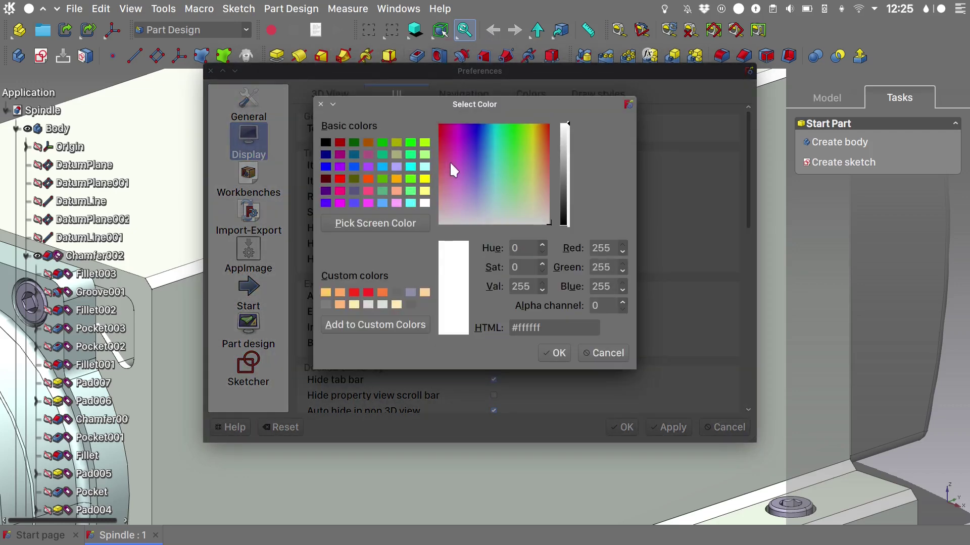
{"action": "left_click", "coordinate": [599, 305]}
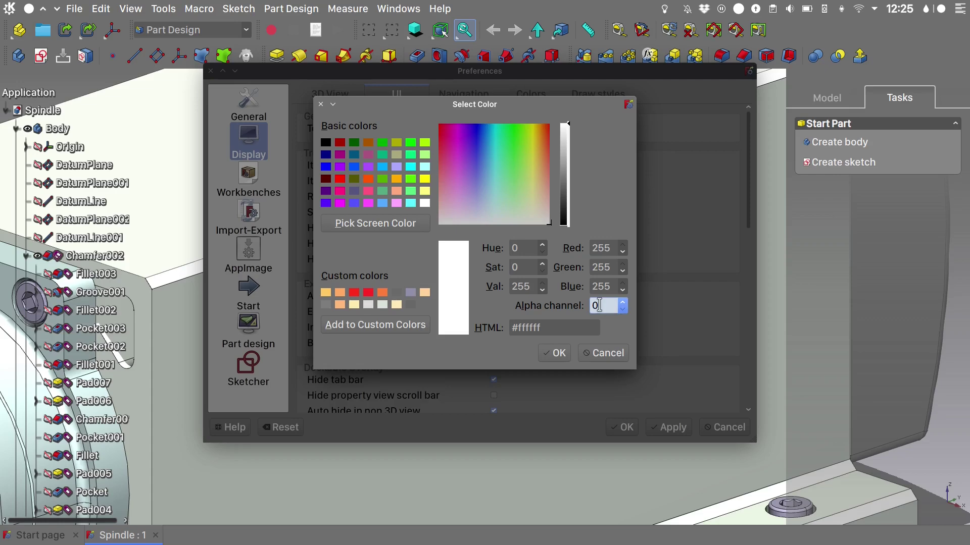
{"action": "key", "text": "BackSpace"}
{"action": "type", "text": "15"}
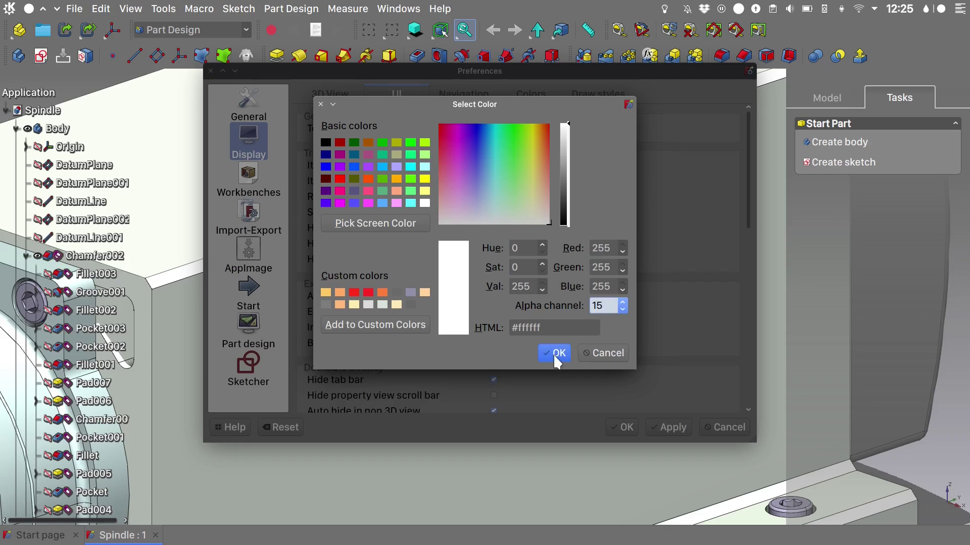
{"action": "left_click", "coordinate": [556, 356]}
{"action": "left_click", "coordinate": [665, 429]}
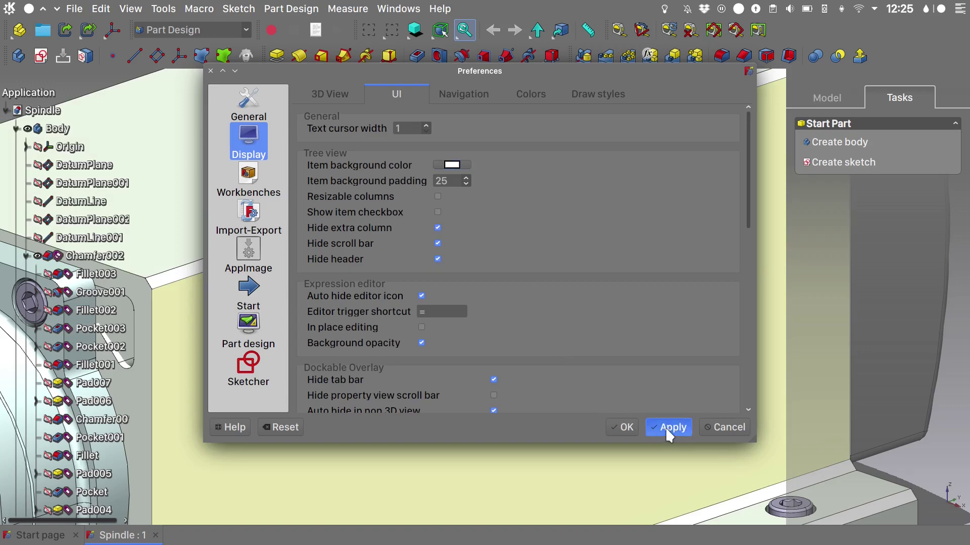
{"action": "left_click", "coordinate": [624, 428]}
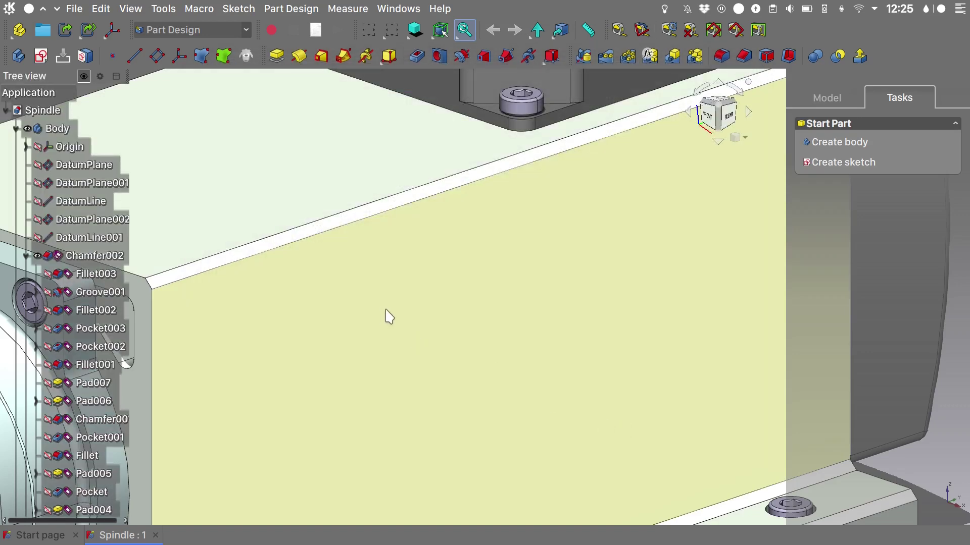
{"action": "scroll", "coordinate": [389, 316], "scroll_direction": "down", "scroll_amount": 8}
{"action": "scroll", "coordinate": [461, 274], "scroll_direction": "down", "scroll_amount": 3}
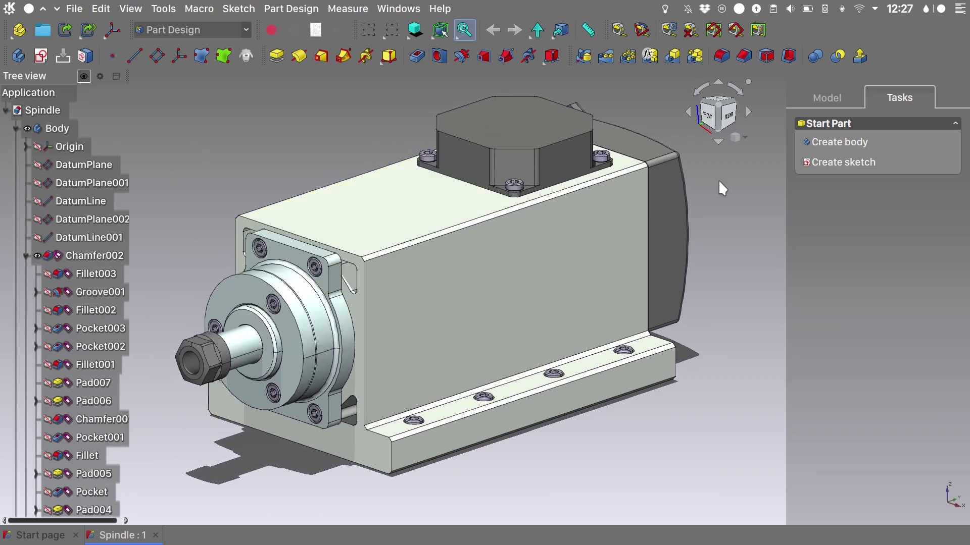
Step: Set the Combo View to Show on edit, then test it by editing and cancelling Chamfer002
{"action": "mouse_move", "coordinate": [816, 79]}
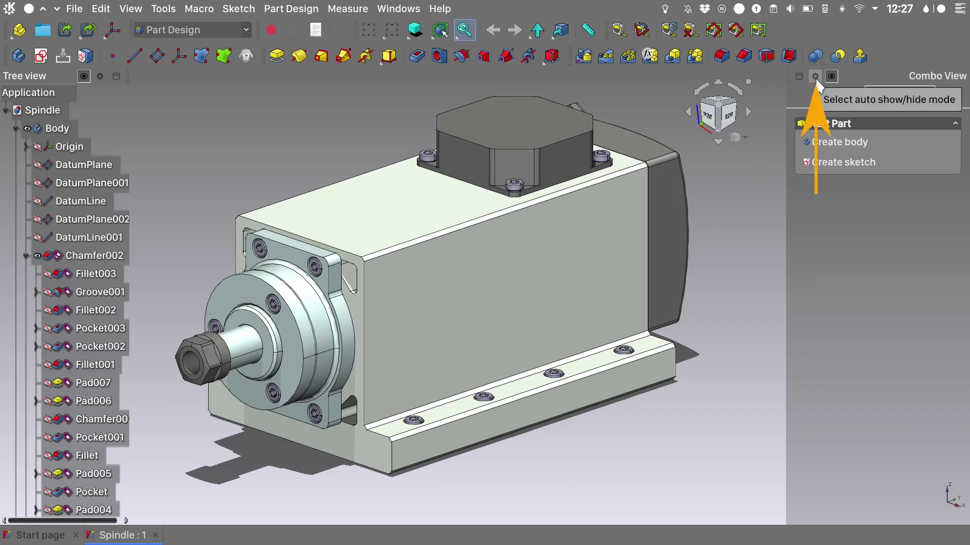
{"action": "left_click", "coordinate": [815, 78]}
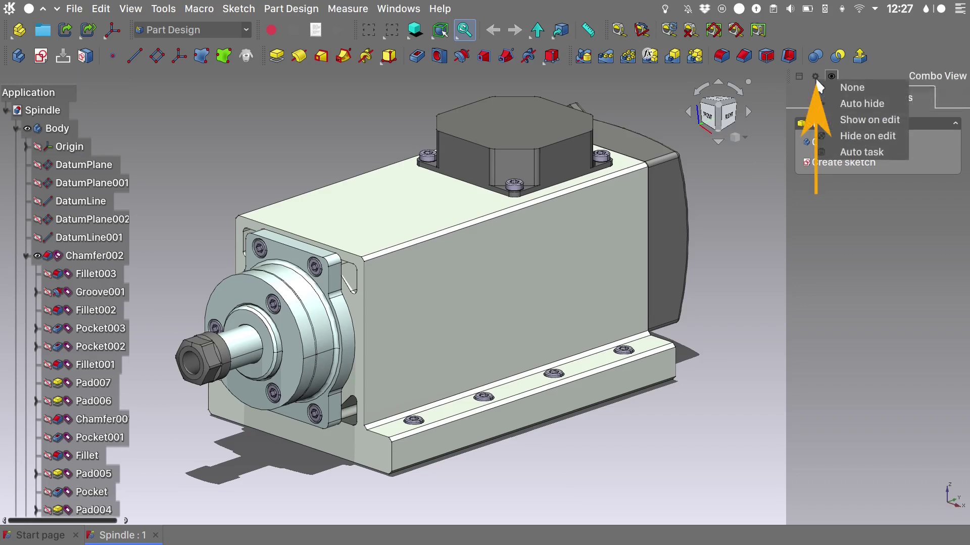
{"action": "left_click", "coordinate": [834, 121]}
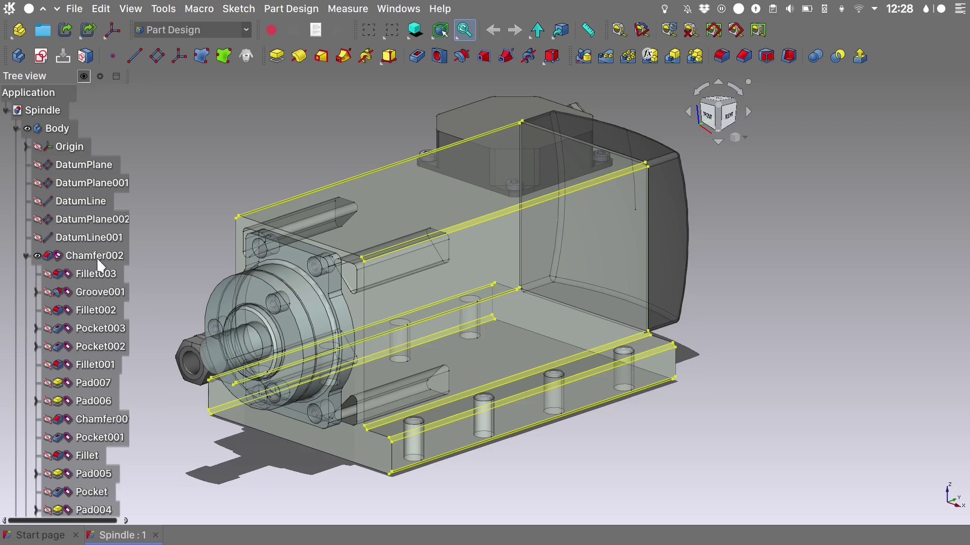
{"action": "double_click", "coordinate": [95, 256]}
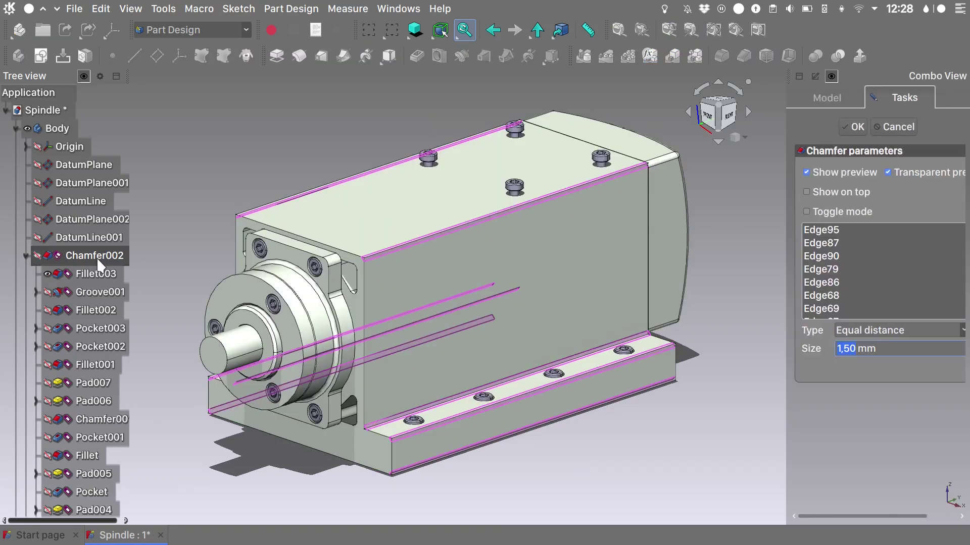
{"action": "left_click", "coordinate": [873, 126]}
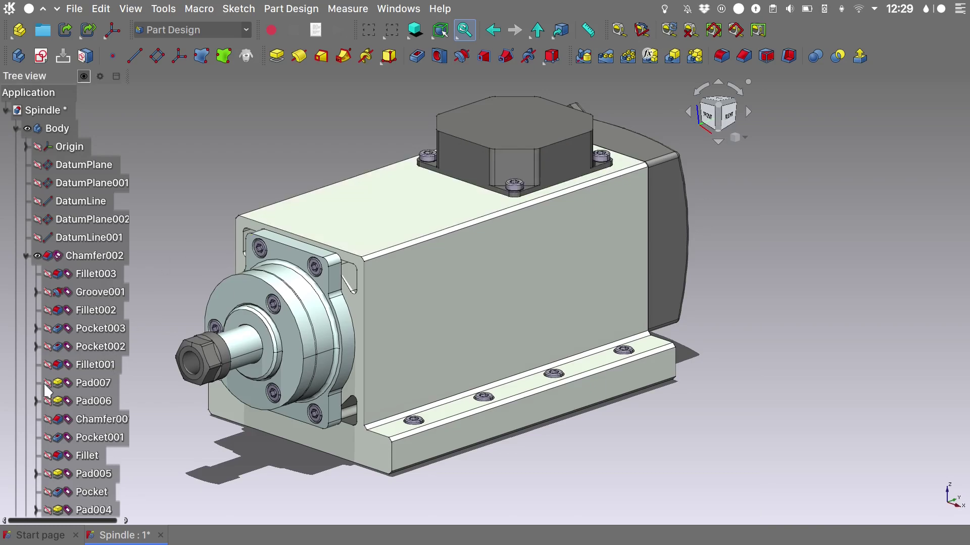
Step: Expand Pad006, open Sketch007 for editing, look it over, then close the sketch
{"action": "left_click", "coordinate": [36, 401]}
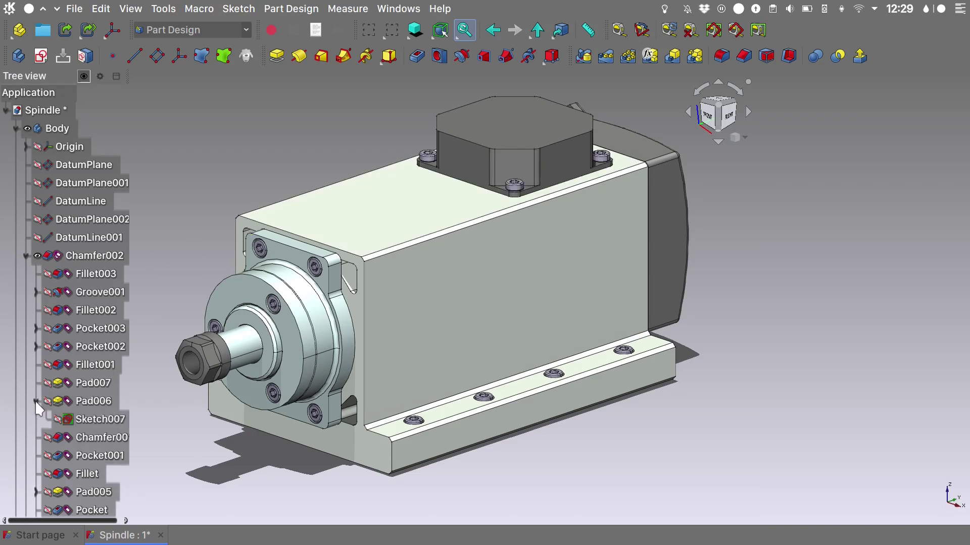
{"action": "left_click", "coordinate": [88, 423]}
{"action": "double_click", "coordinate": [89, 422]}
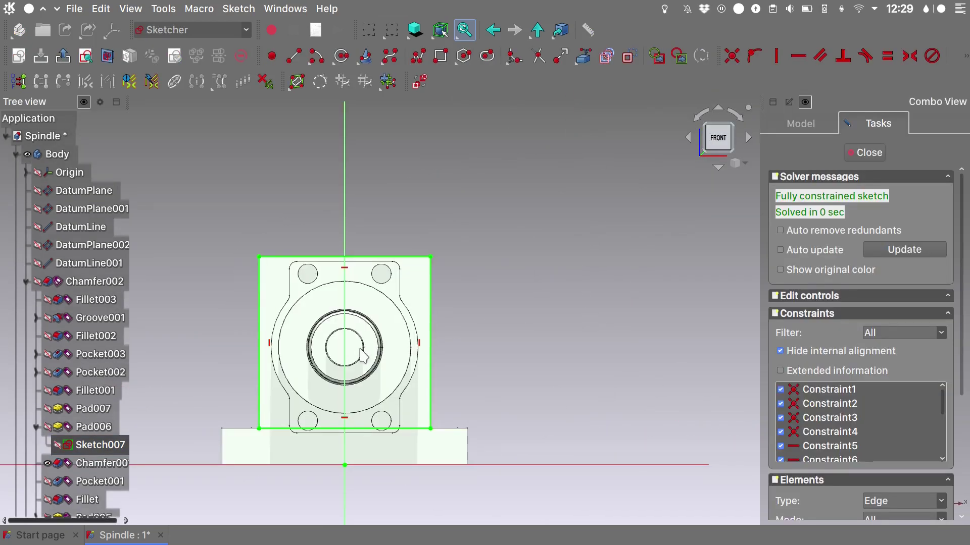
{"action": "middle_click_drag", "start_coordinate": [362, 355], "coordinate": [448, 285]}
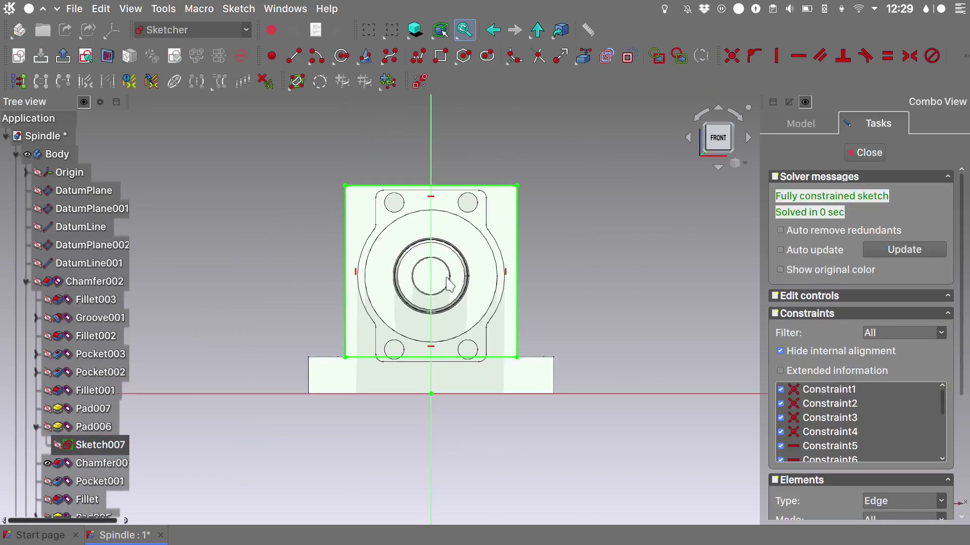
{"action": "scroll", "coordinate": [447, 283], "scroll_direction": "up", "scroll_amount": 3}
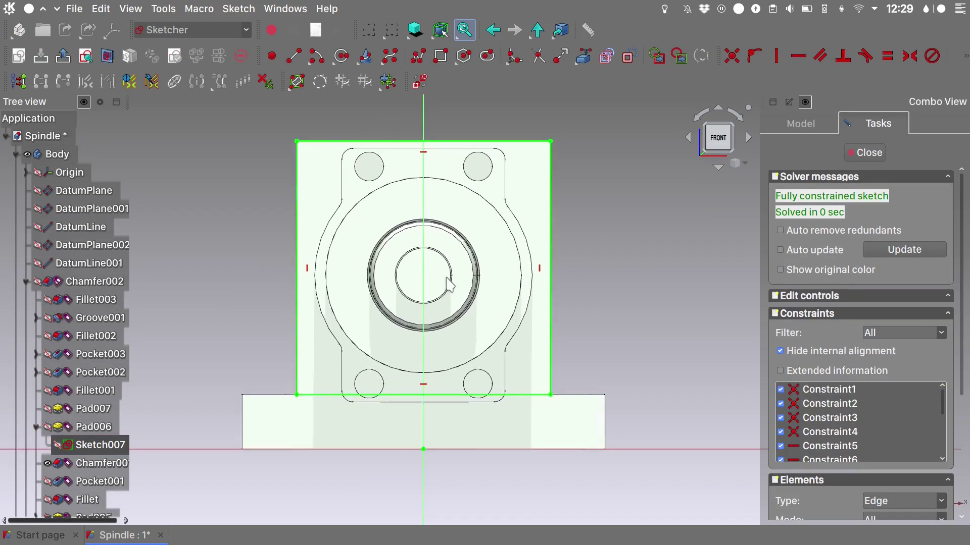
{"action": "left_click", "coordinate": [878, 153]}
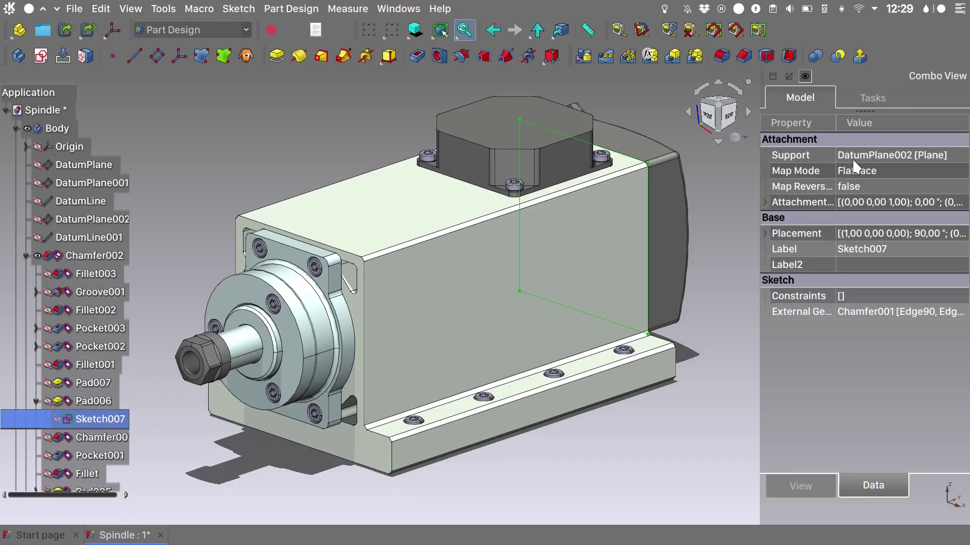
Step: Set the Combo View visibility option to None so the panel stays visible, then clear the selection
{"action": "mouse_move", "coordinate": [823, 243]}
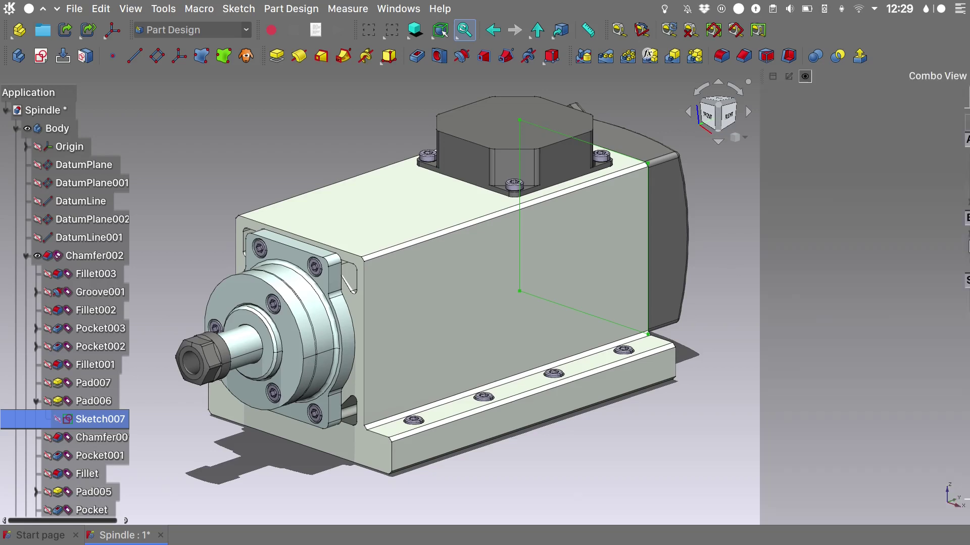
{"action": "left_click", "coordinate": [788, 77]}
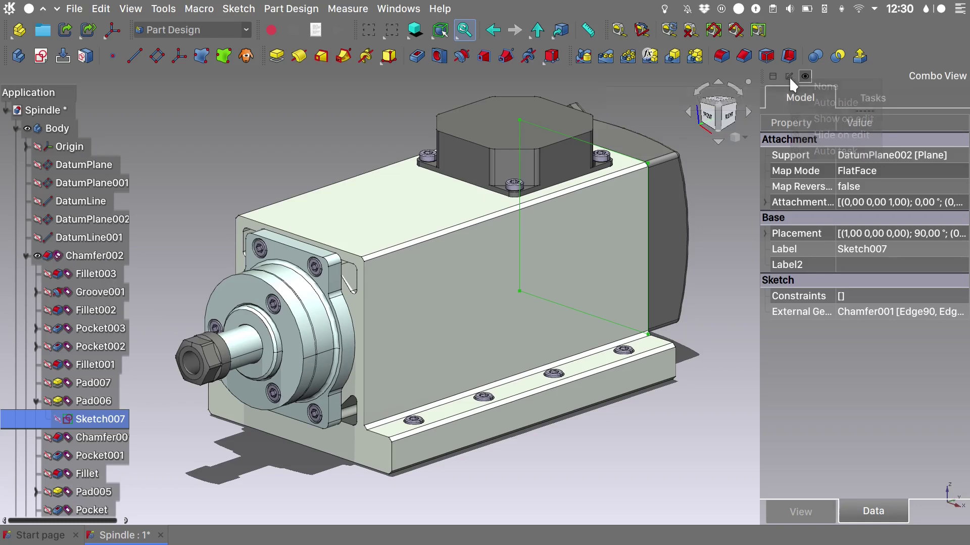
{"action": "left_click", "coordinate": [805, 81]}
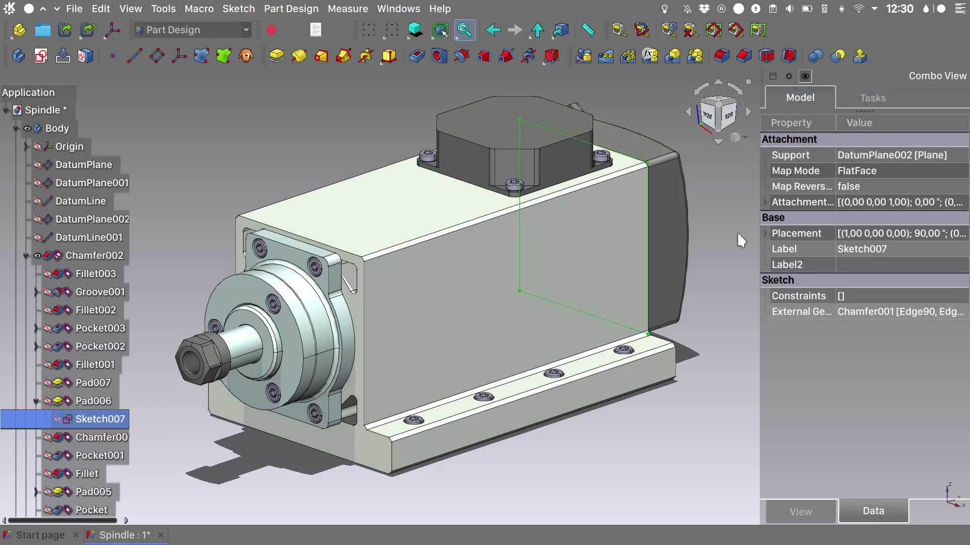
{"action": "left_click", "coordinate": [720, 287]}
{"action": "scroll", "coordinate": [707, 291], "scroll_direction": "up", "scroll_amount": 2}
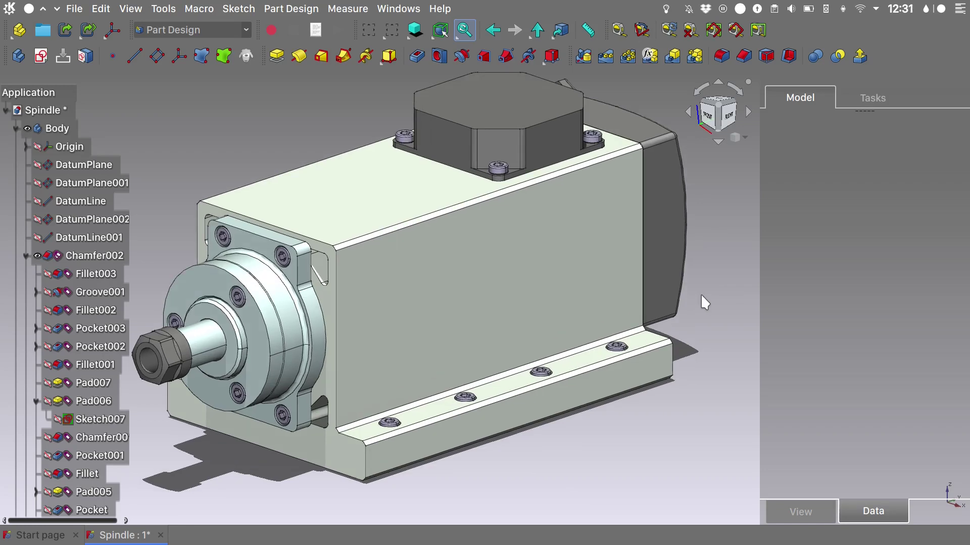
{"action": "mouse_move", "coordinate": [763, 212]}
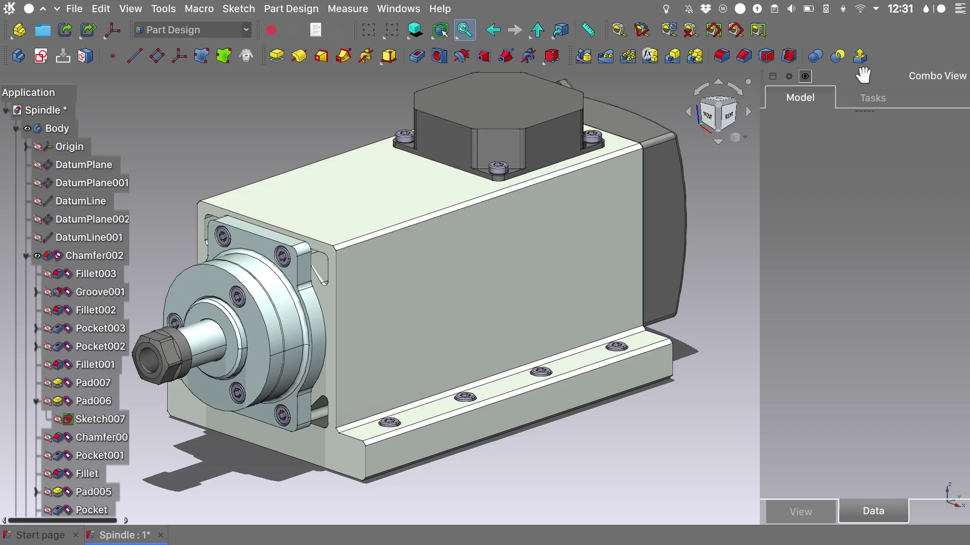
{"action": "left_click_drag", "start_coordinate": [862, 75], "coordinate": [481, 182]}
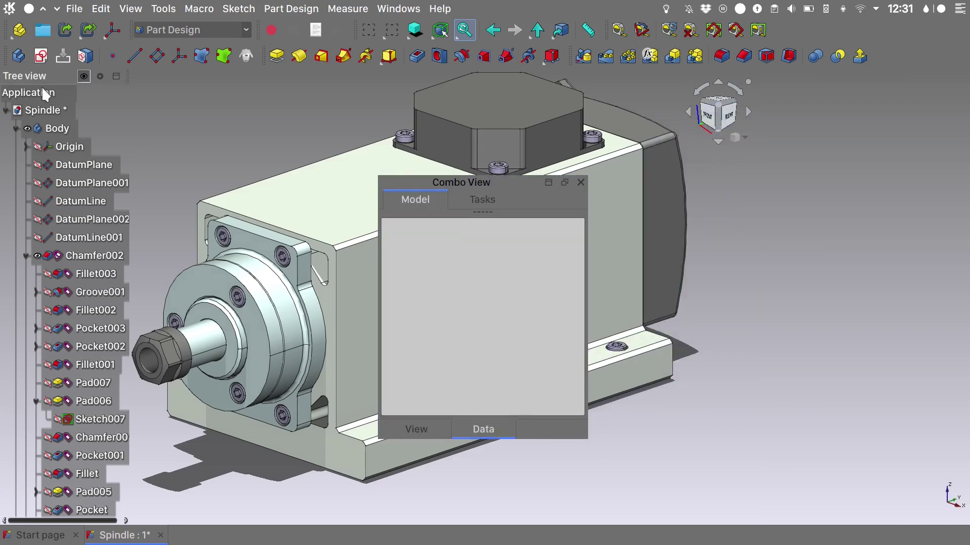
{"action": "left_click_drag", "start_coordinate": [46, 75], "coordinate": [926, 104]}
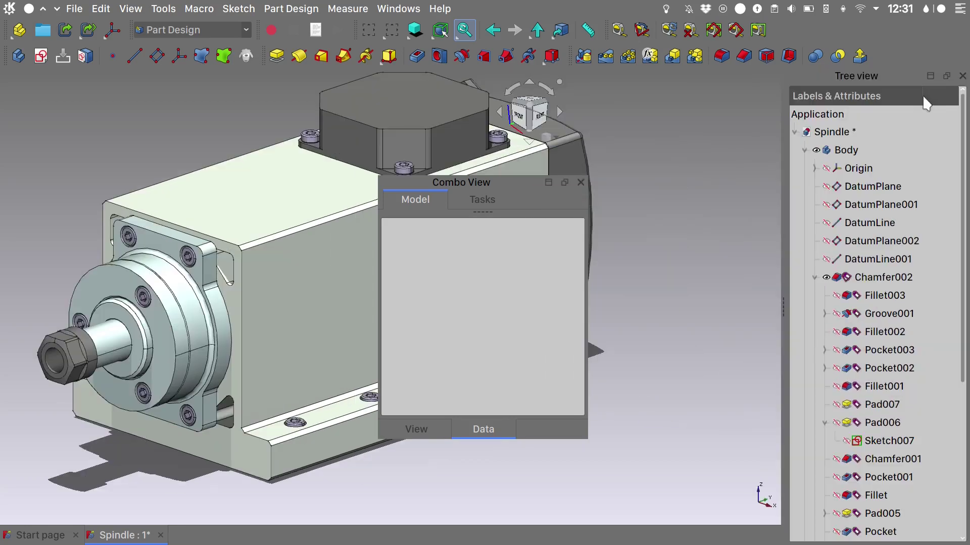
{"action": "left_click", "coordinate": [929, 73]}
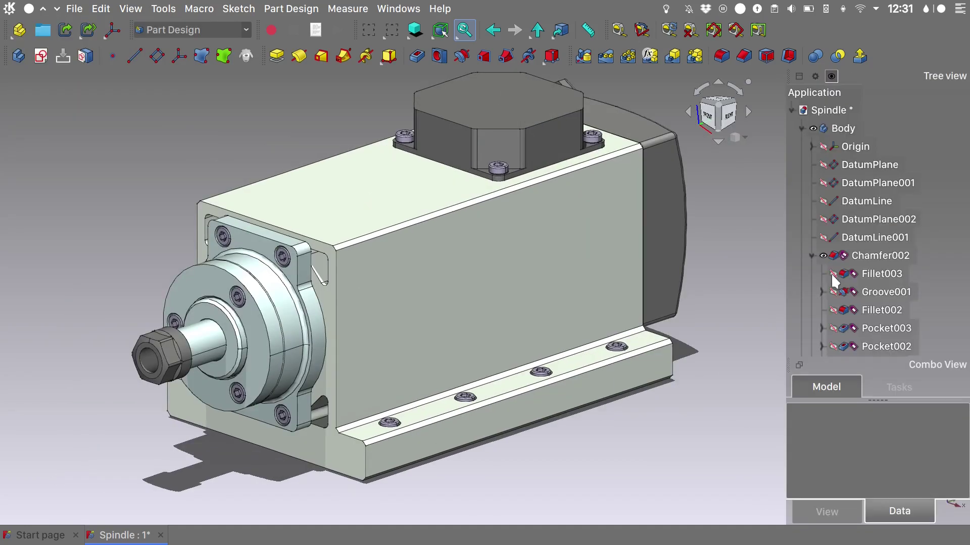
{"action": "left_click", "coordinate": [797, 365]}
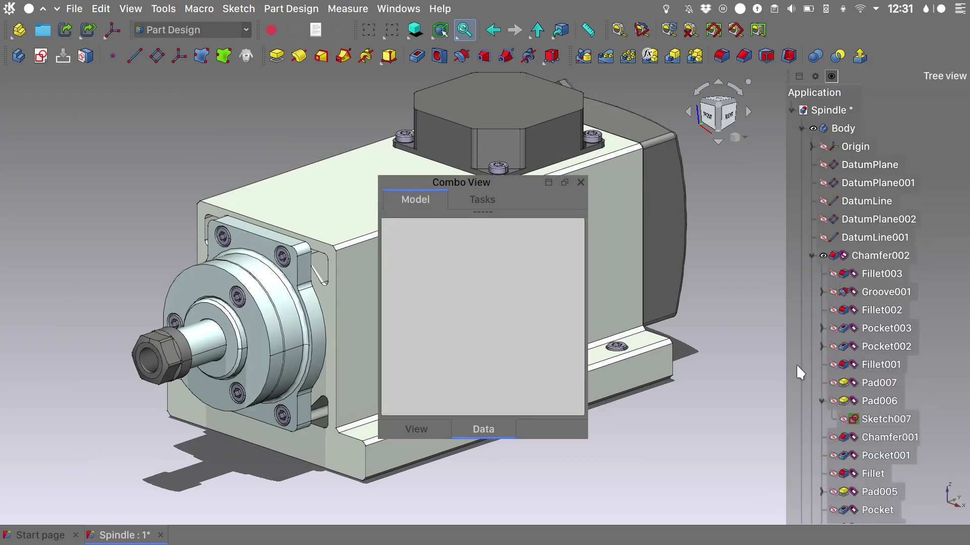
{"action": "left_click_drag", "start_coordinate": [501, 183], "coordinate": [77, 213]}
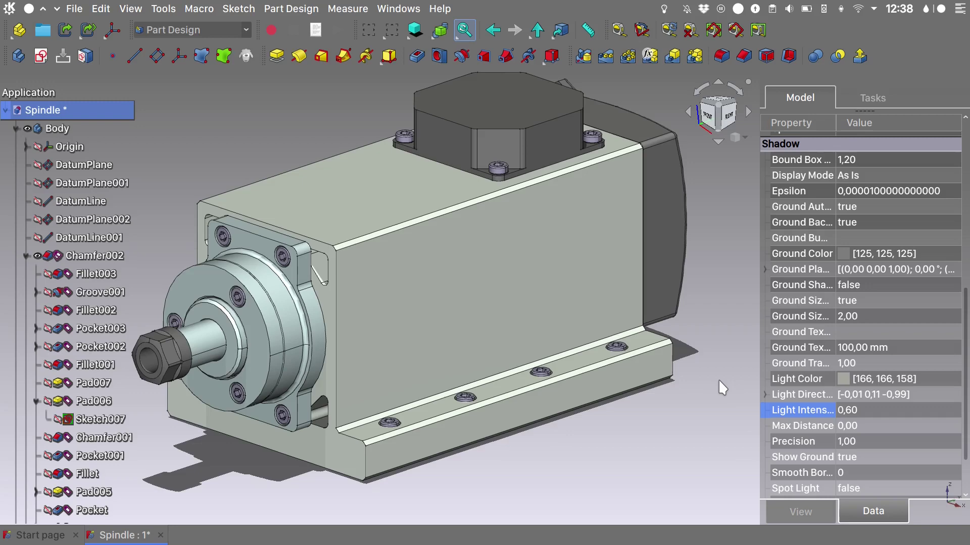
Step: Open the Parameter Editor from Tools and enlarge it
{"action": "left_click", "coordinate": [159, 10]}
{"action": "left_click", "coordinate": [180, 28]}
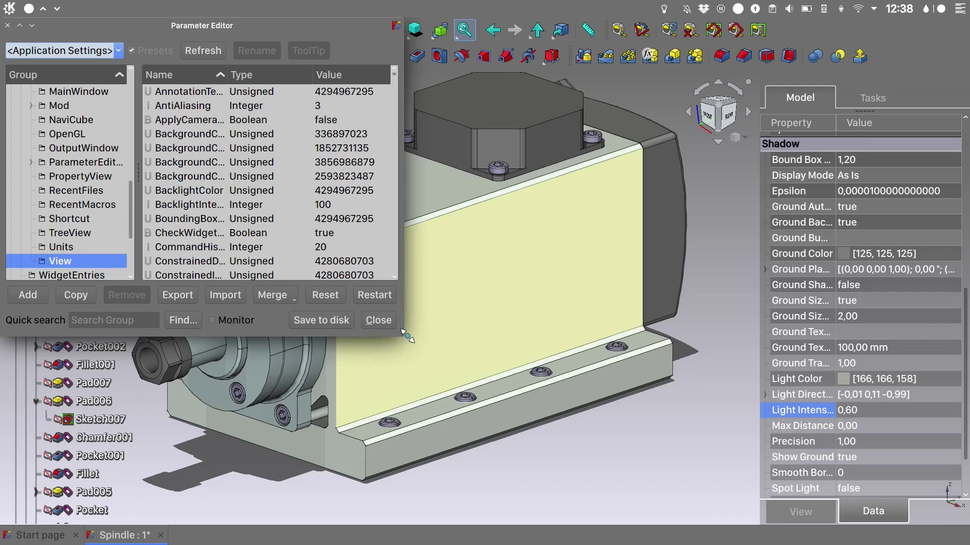
{"action": "left_click_drag", "start_coordinate": [407, 334], "coordinate": [703, 410]}
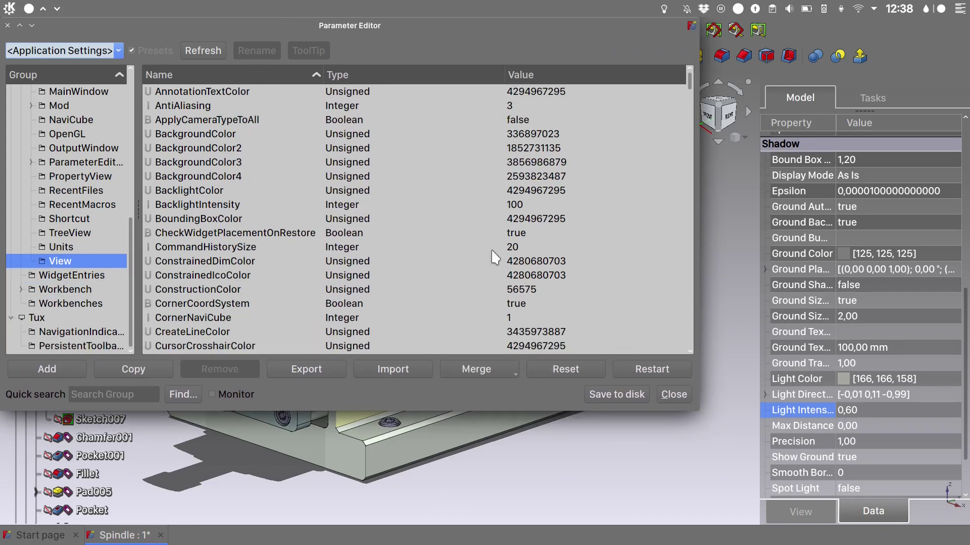
Step: Add SplitLight.FCParam from the FreeCAD-Preferences-Presets folder as a configuration and save it to disk
{"action": "left_click", "coordinate": [57, 370]}
{"action": "left_click", "coordinate": [223, 123]}
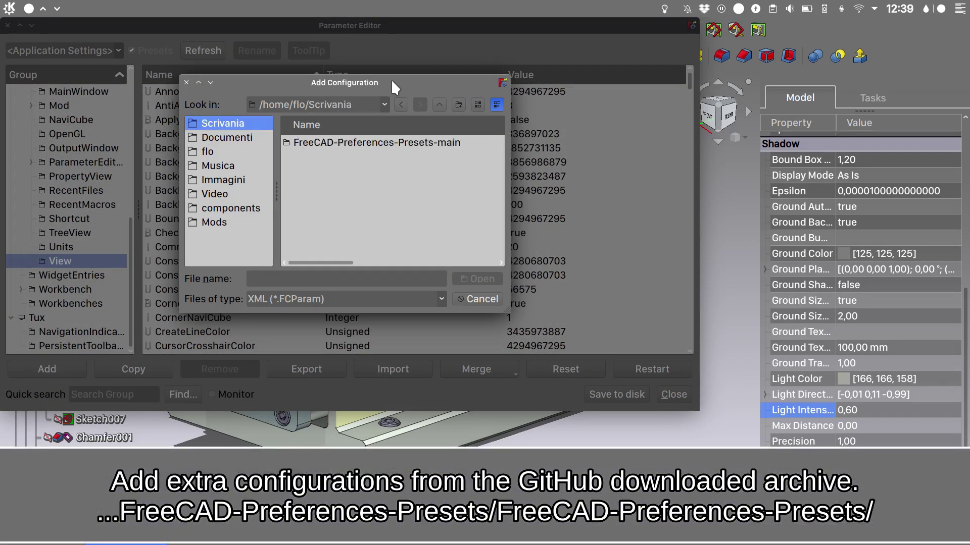
{"action": "double_click", "coordinate": [392, 83]}
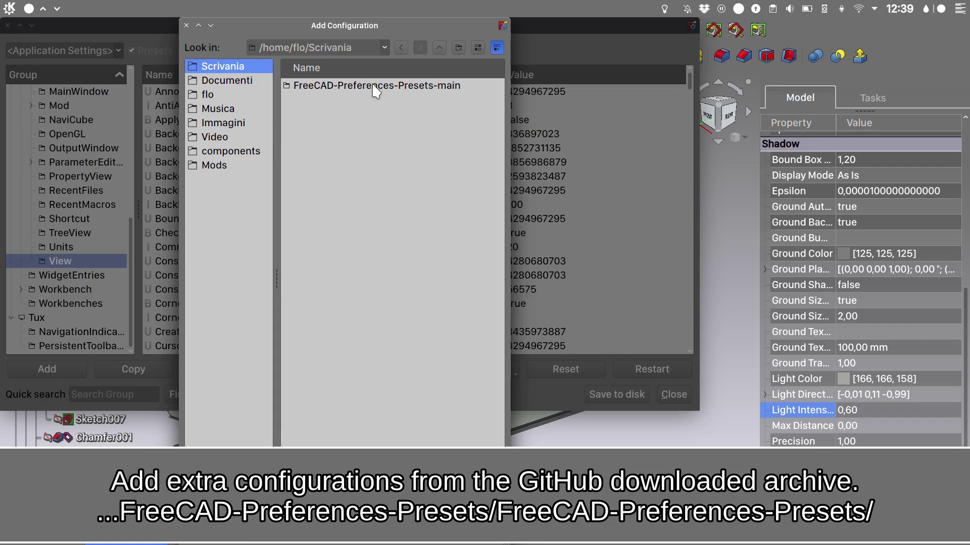
{"action": "double_click", "coordinate": [374, 86]}
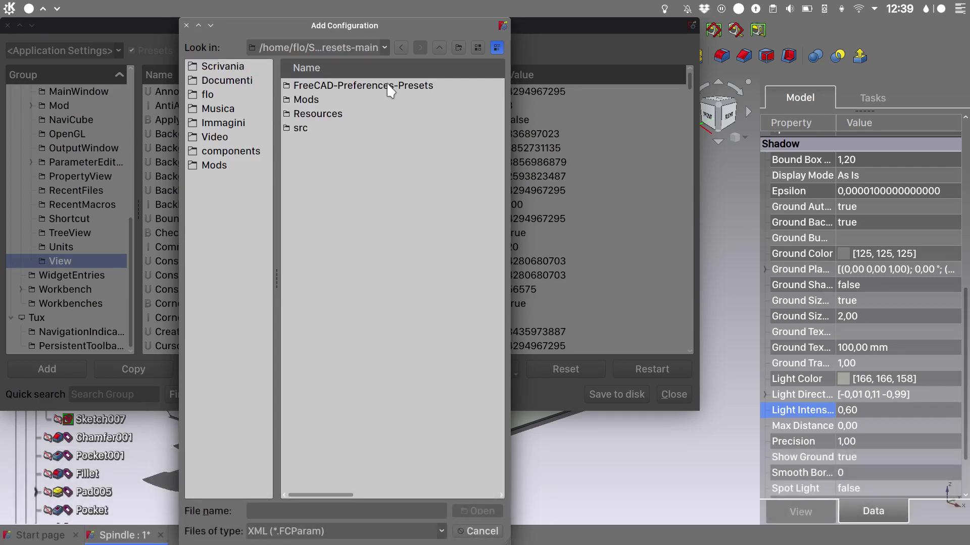
{"action": "double_click", "coordinate": [391, 89]}
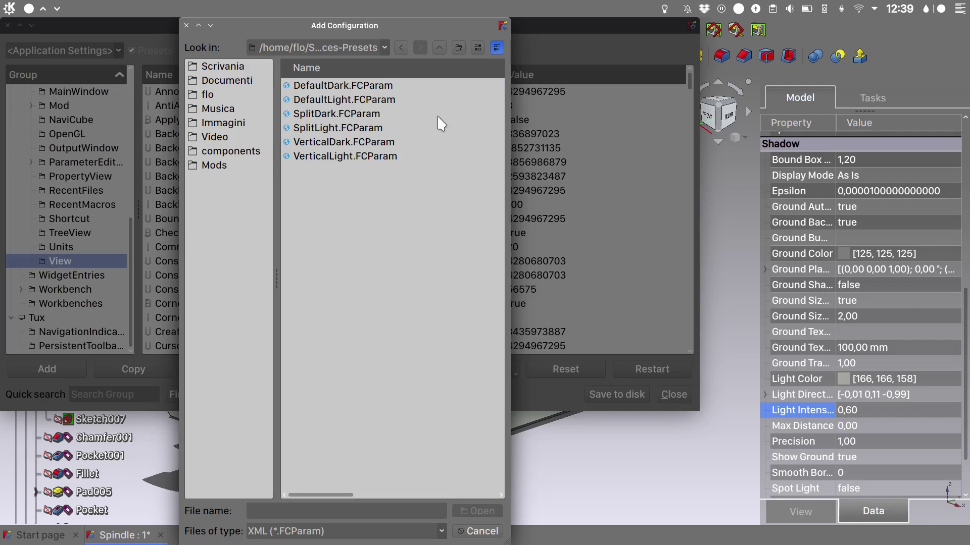
{"action": "double_click", "coordinate": [357, 129]}
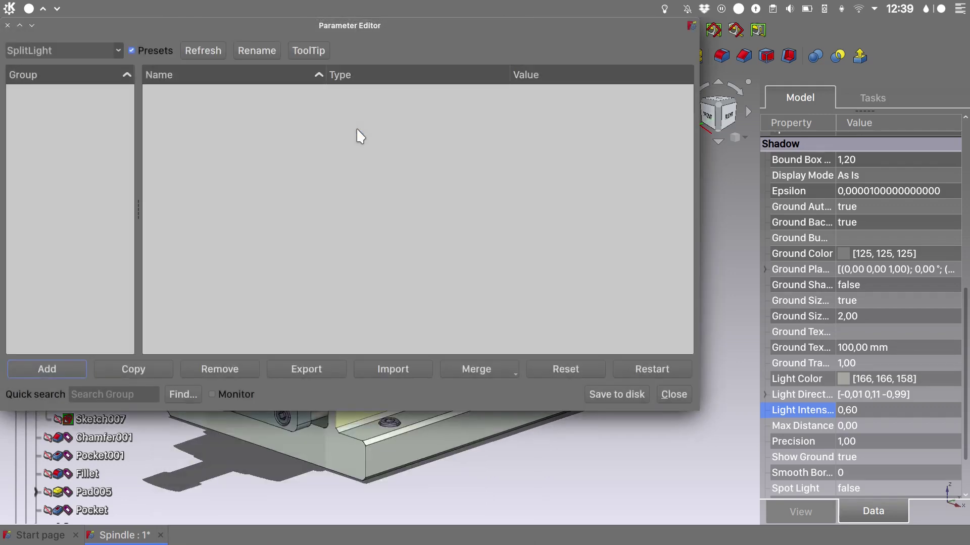
{"action": "left_click", "coordinate": [612, 398]}
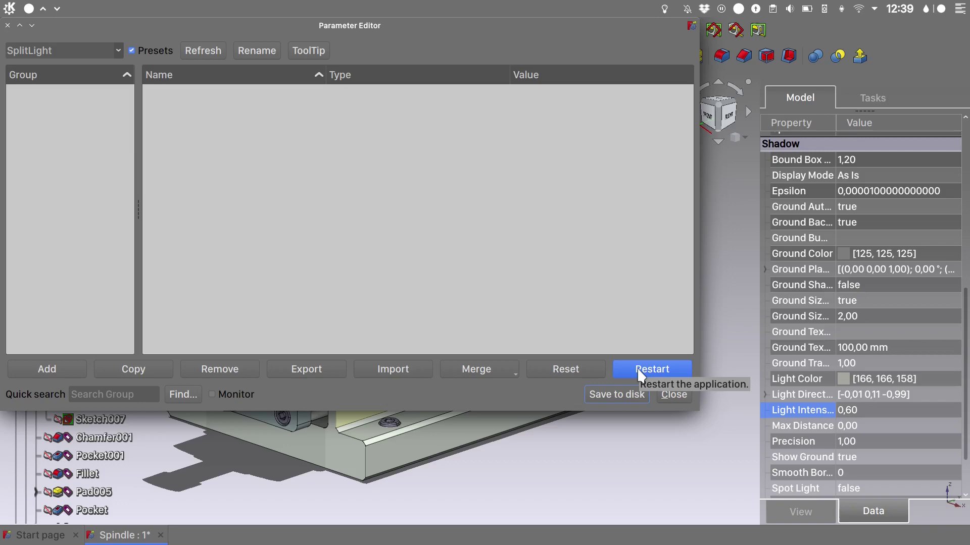
Step: Close the Parameter Editor and restart FreeCAD, discarding the unsaved document
{"action": "left_click", "coordinate": [676, 396]}
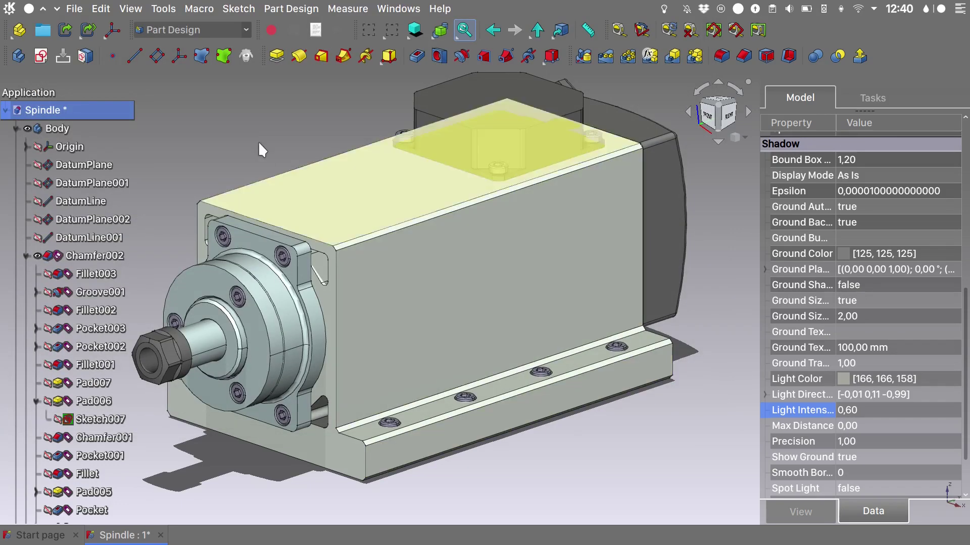
{"action": "left_click", "coordinate": [167, 10]}
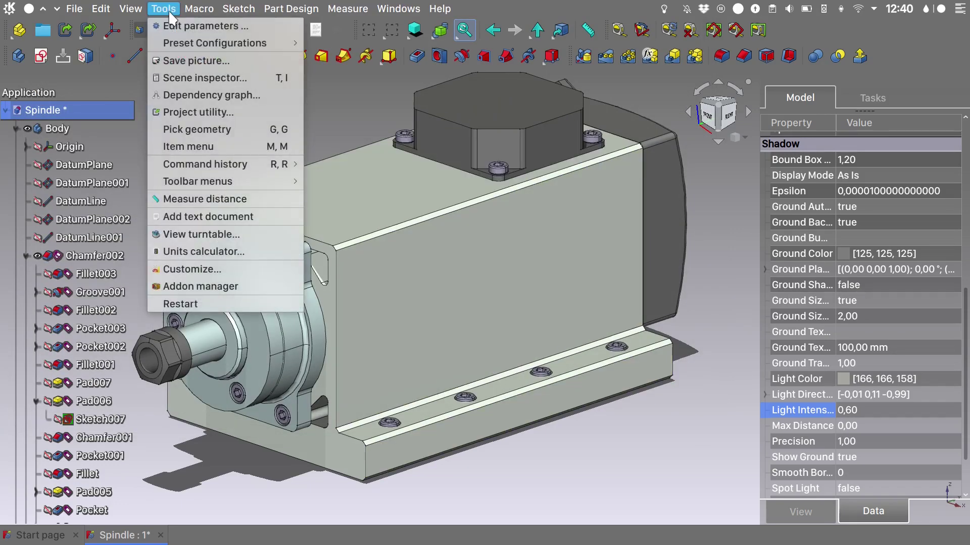
{"action": "left_click", "coordinate": [236, 304]}
{"action": "left_click", "coordinate": [457, 346]}
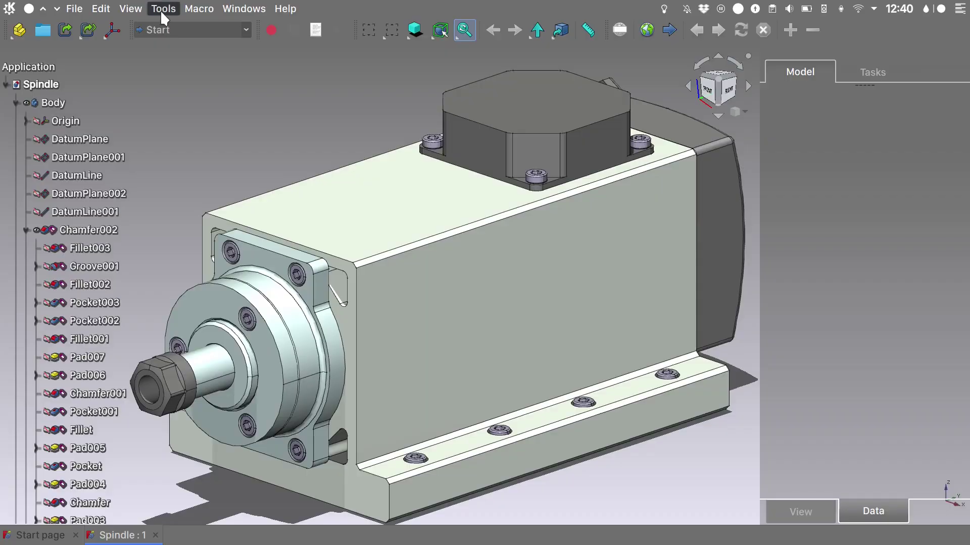
Step: Apply the SplitLight preset from Tools > Preset Configurations
{"action": "left_click", "coordinate": [163, 8]}
{"action": "mouse_move", "coordinate": [176, 39]}
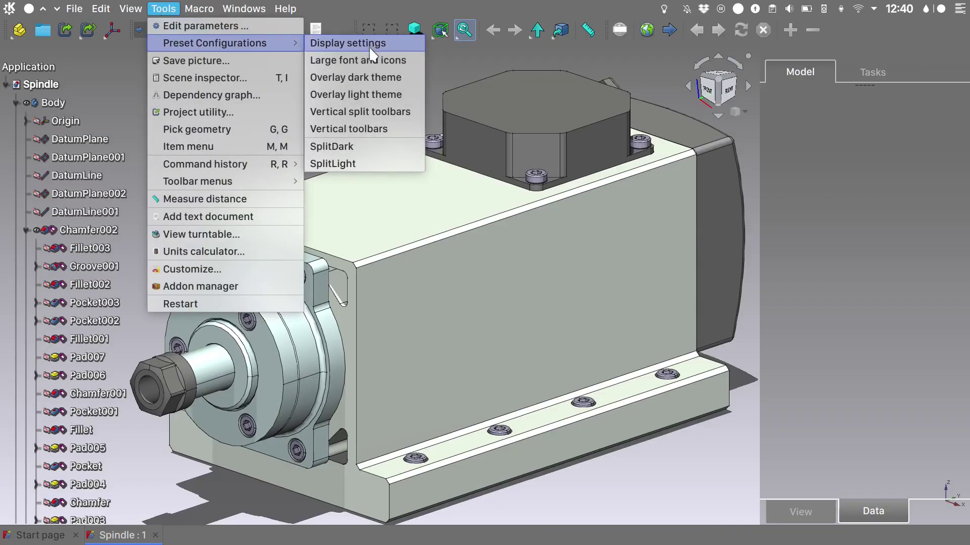
{"action": "left_click", "coordinate": [372, 167]}
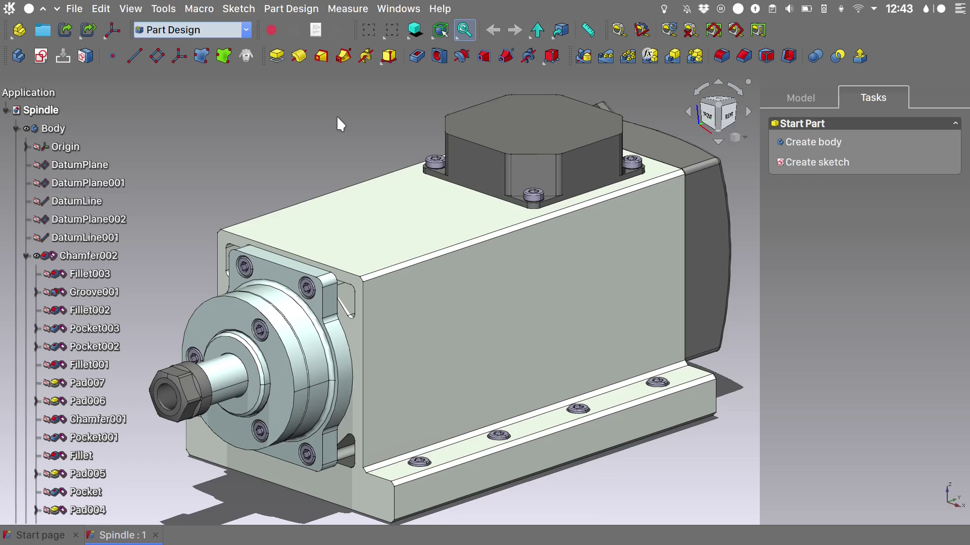
Step: In the Parameter Editor, merge PieMenus.FCParam from the presets' Mods folder, then close the editor
{"action": "left_click", "coordinate": [163, 8]}
{"action": "left_click", "coordinate": [187, 24]}
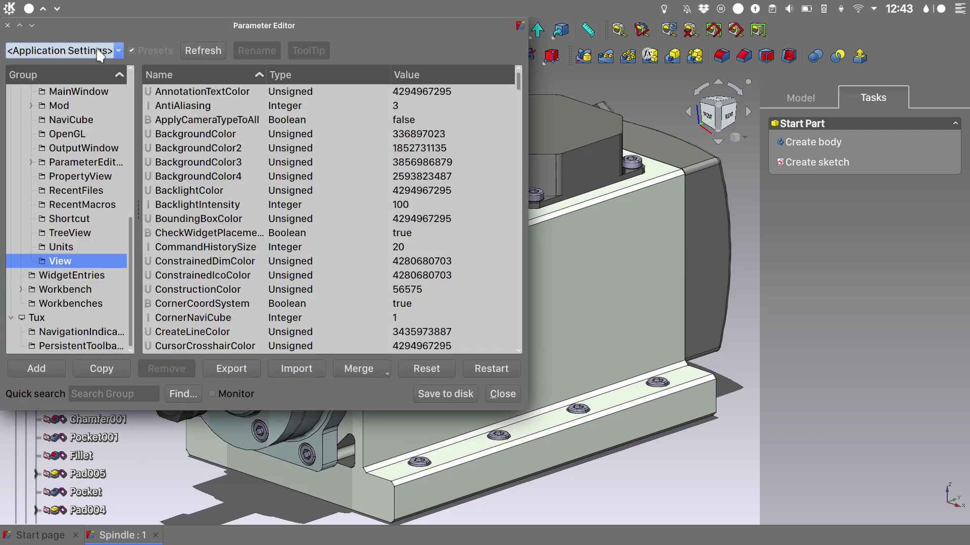
{"action": "left_click", "coordinate": [362, 368]}
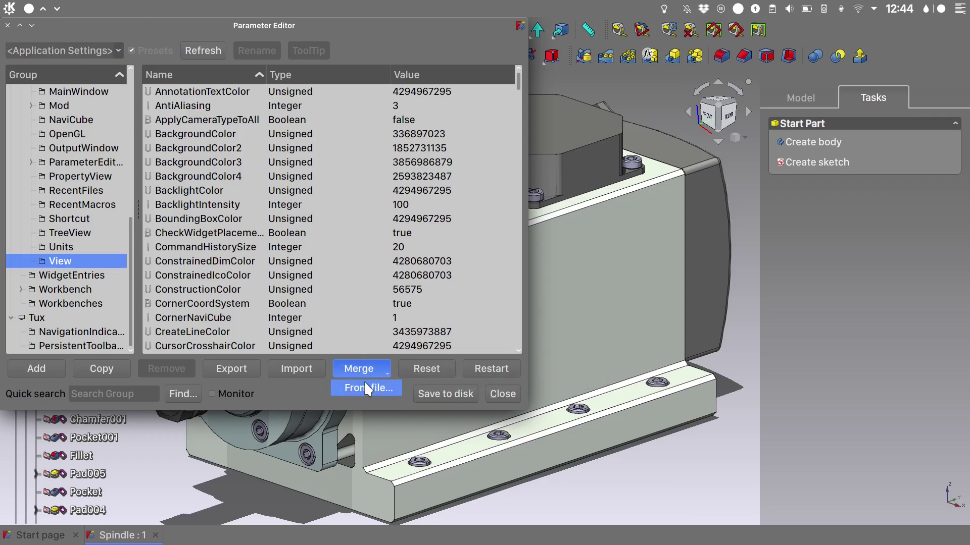
{"action": "left_click", "coordinate": [364, 387]}
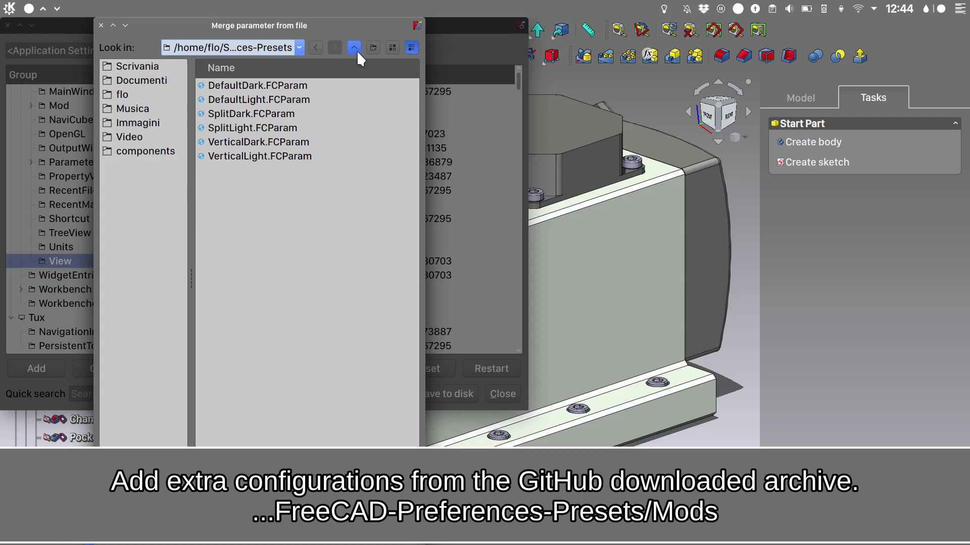
{"action": "left_click", "coordinate": [354, 48]}
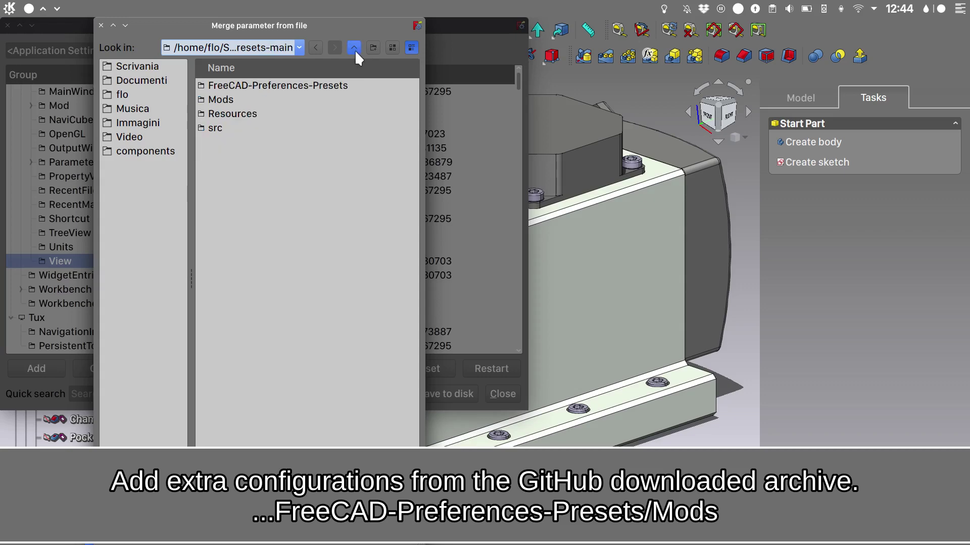
{"action": "double_click", "coordinate": [227, 100]}
{"action": "double_click", "coordinate": [260, 143]}
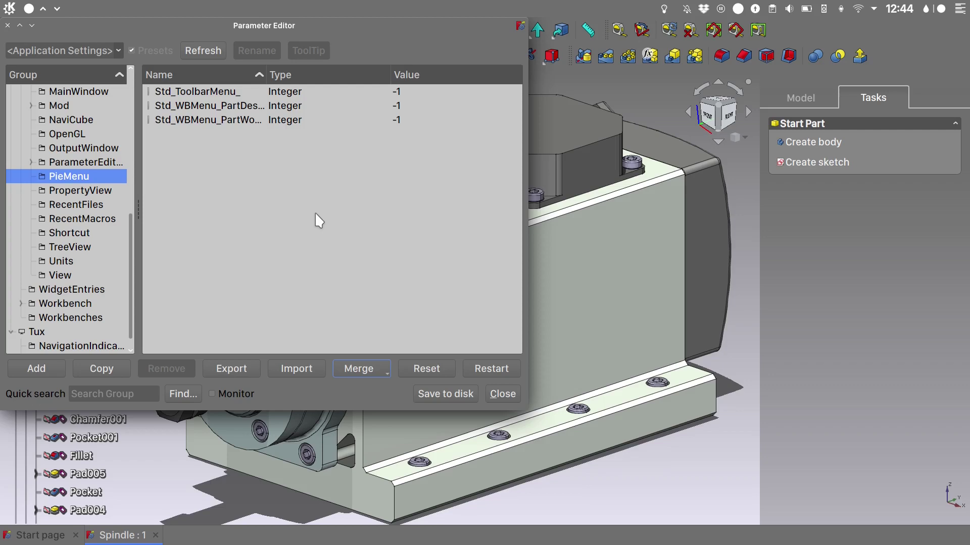
{"action": "left_click", "coordinate": [501, 393]}
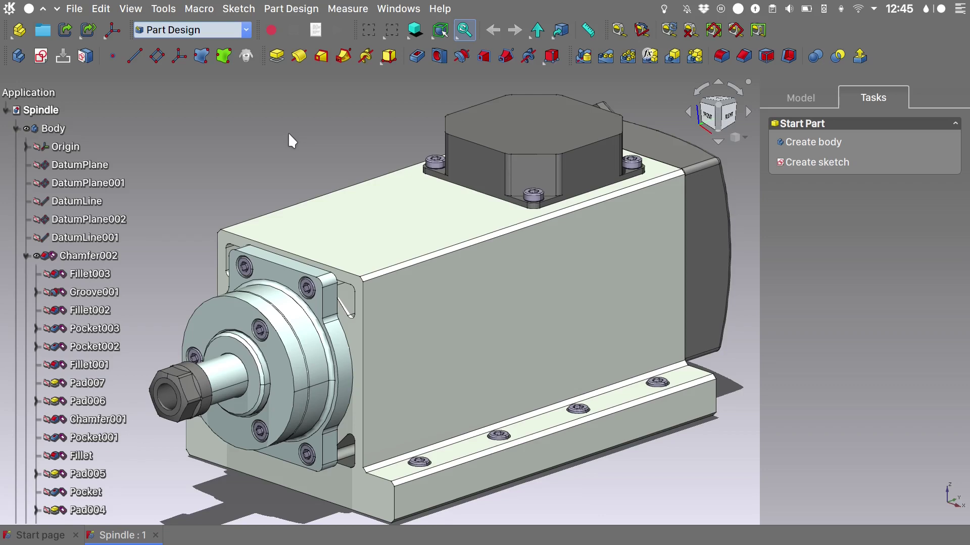
{"action": "right_click", "coordinate": [843, 26]}
{"action": "left_click", "coordinate": [871, 317]}
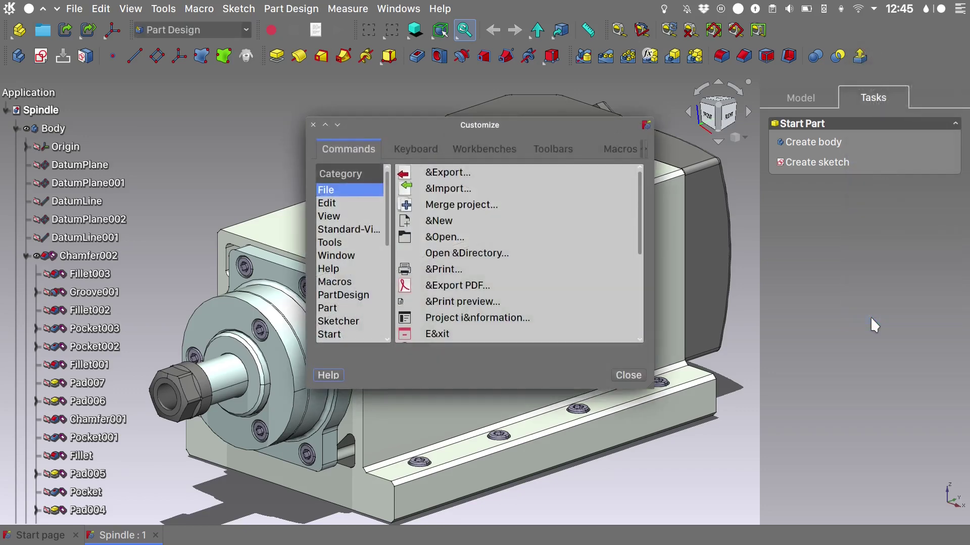
{"action": "left_click", "coordinate": [558, 148]}
{"action": "left_click", "coordinate": [325, 125]}
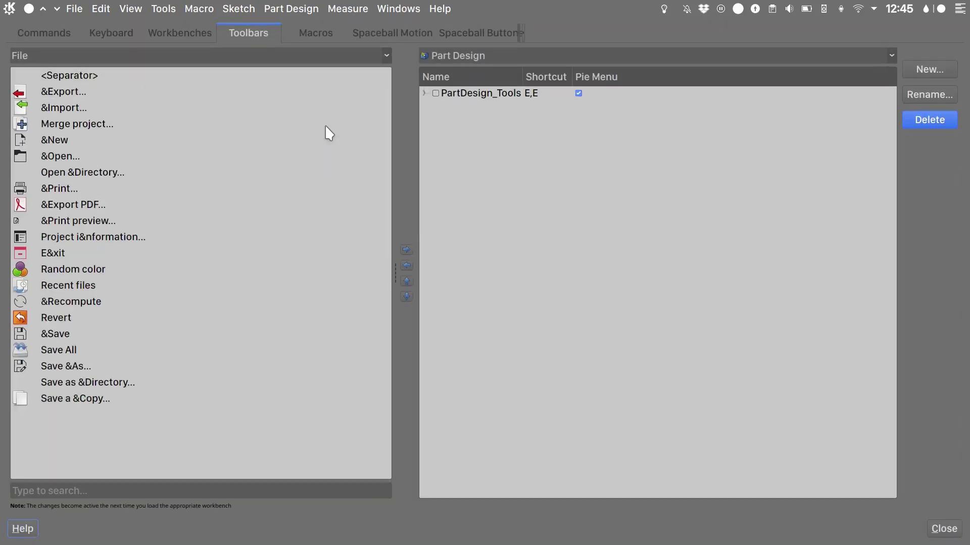
{"action": "left_click", "coordinate": [529, 57]}
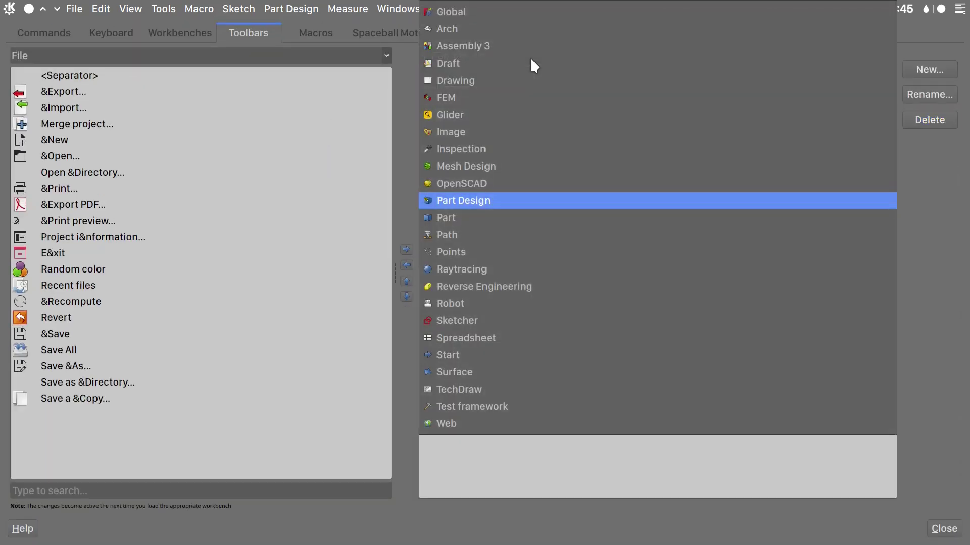
{"action": "left_click", "coordinate": [505, 6]}
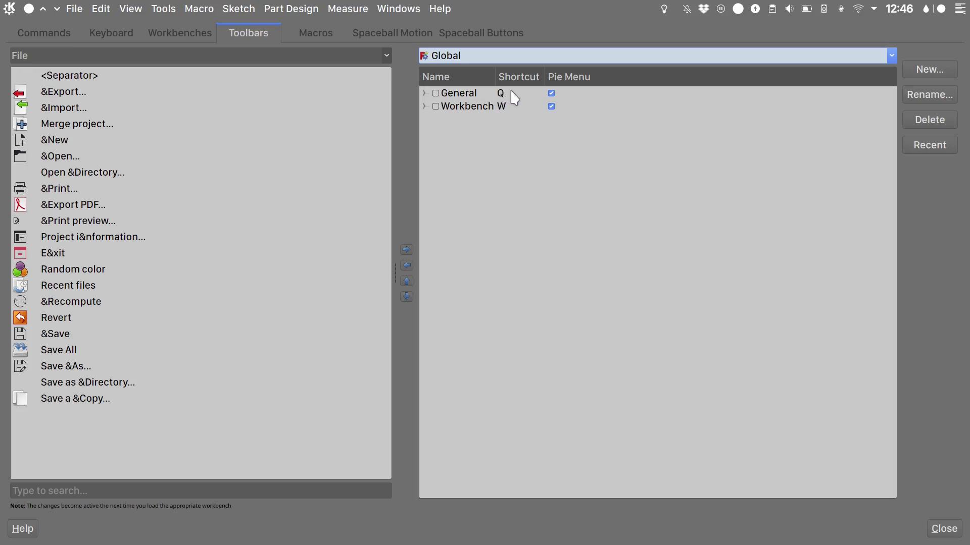
{"action": "left_click", "coordinate": [425, 106]}
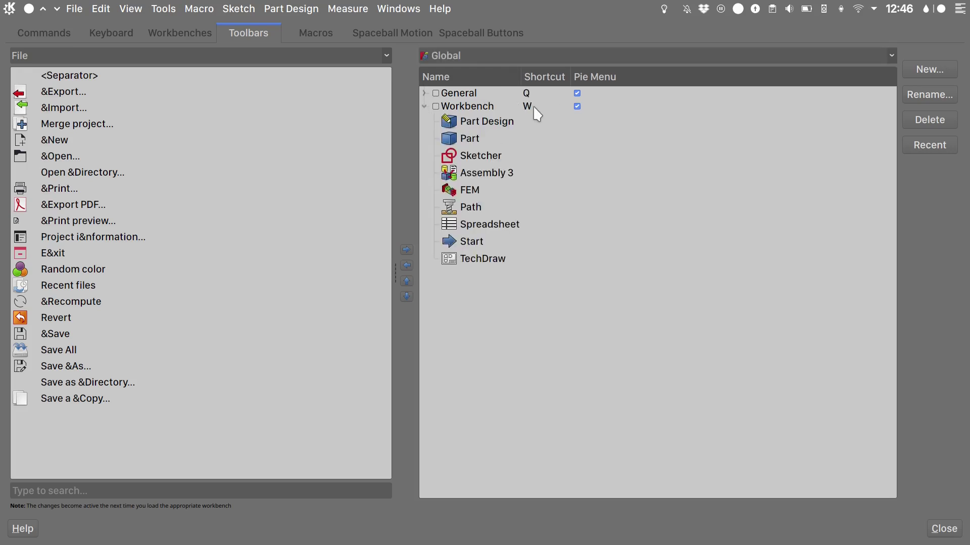
{"action": "left_click", "coordinate": [943, 529]}
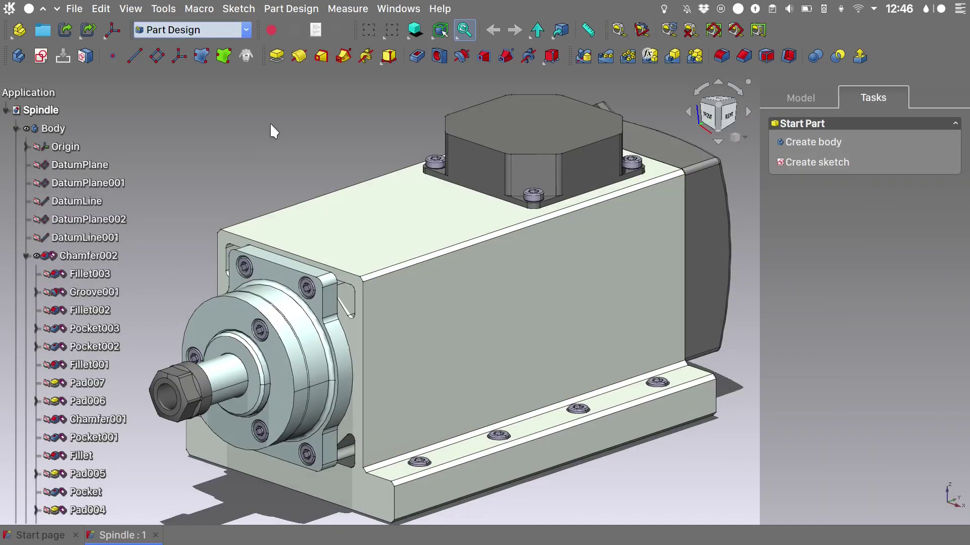
Step: Use the pie menus to turn on the Spindle's ground shadow, switch to Part, then back to Part Design
{"action": "key", "text": "Tab"}
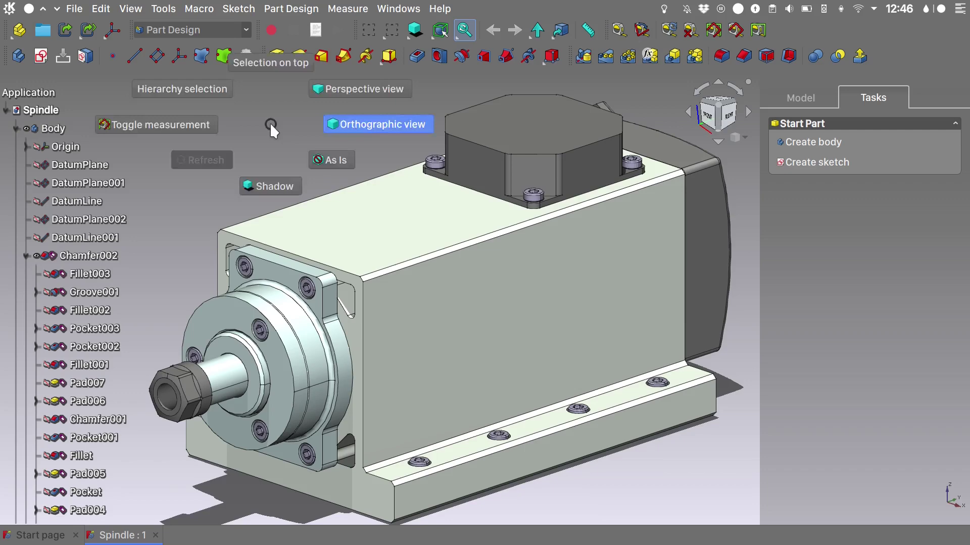
{"action": "left_click", "coordinate": [273, 186]}
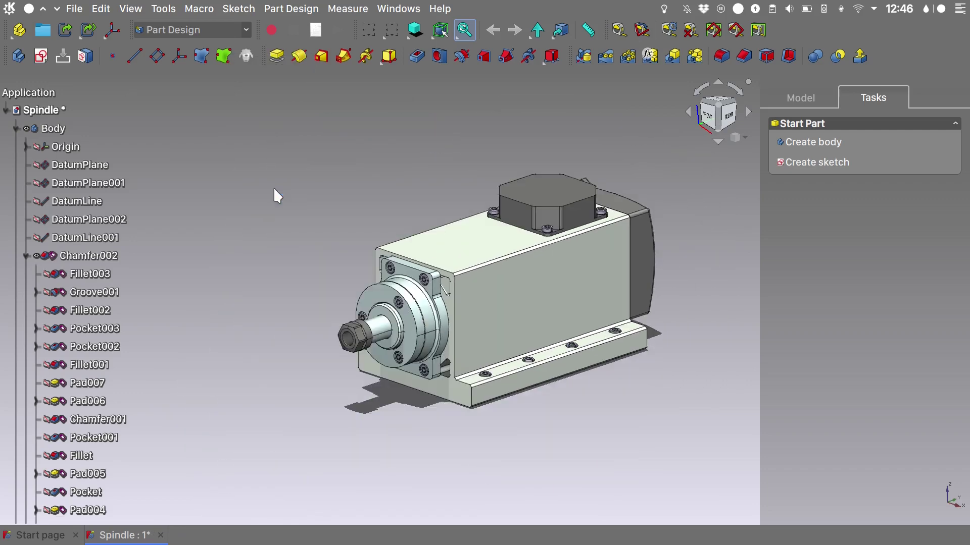
{"action": "key", "text": "Tab"}
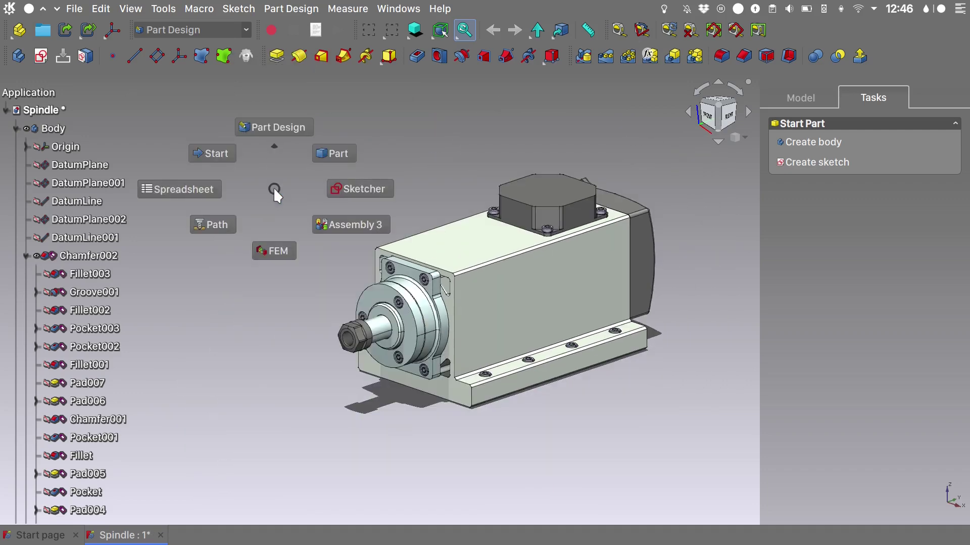
{"action": "left_click", "coordinate": [320, 154]}
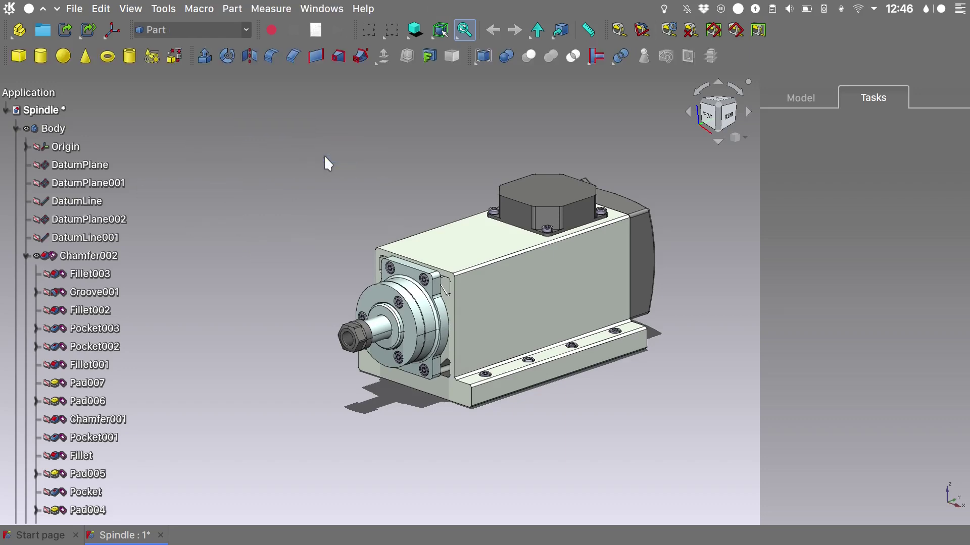
{"action": "key", "text": "Tab"}
{"action": "left_click", "coordinate": [324, 101]}
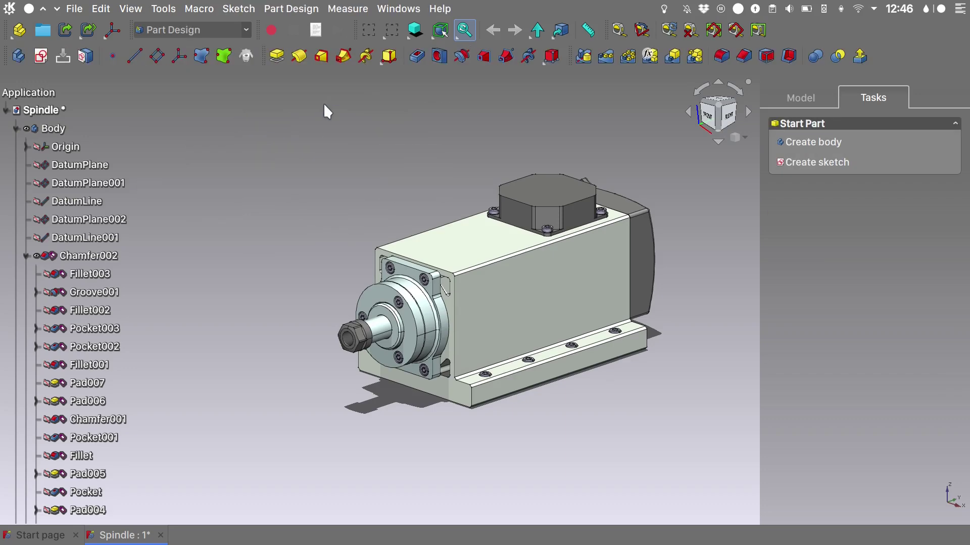
Step: Open the Customize dialog from the toolbar area, maximized on its Toolbars page
{"action": "right_click", "coordinate": [820, 23]}
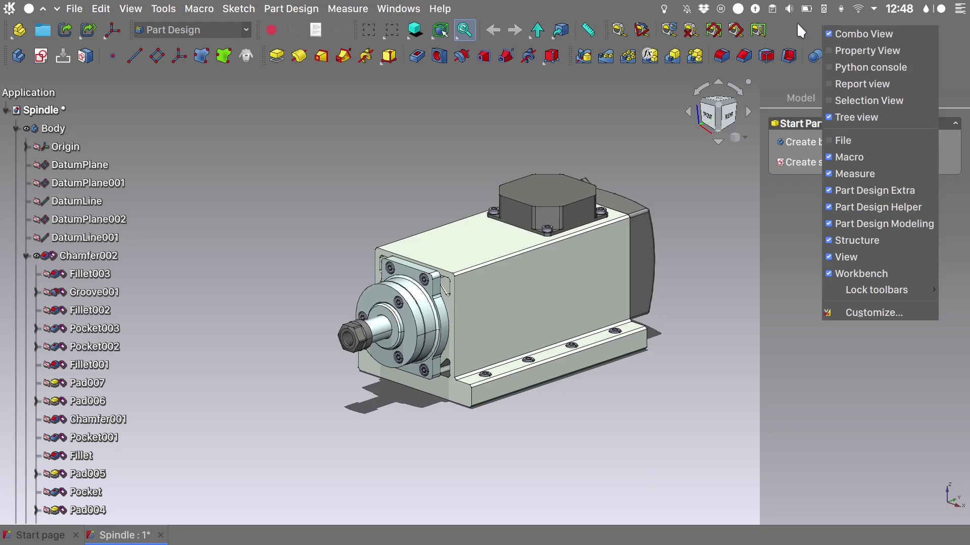
{"action": "left_click", "coordinate": [887, 313]}
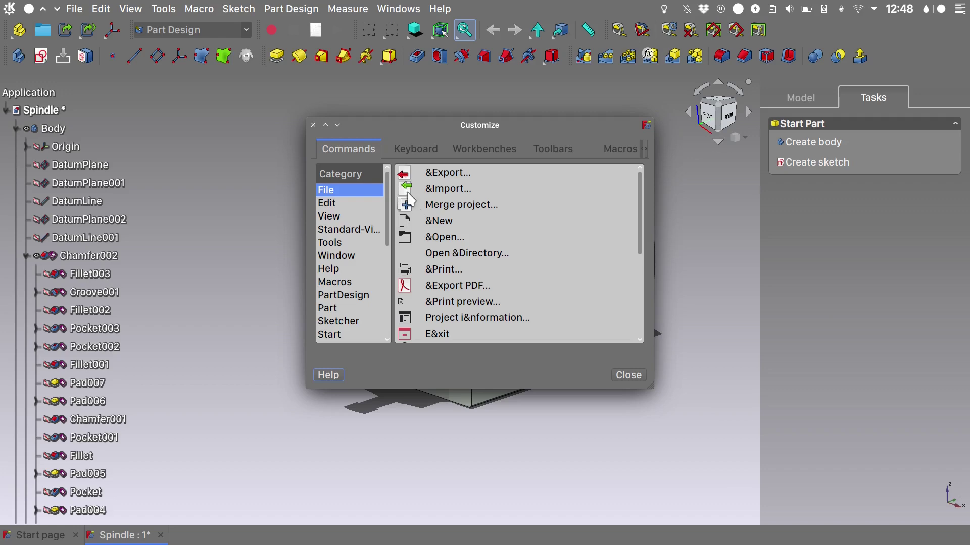
{"action": "left_click", "coordinate": [325, 126]}
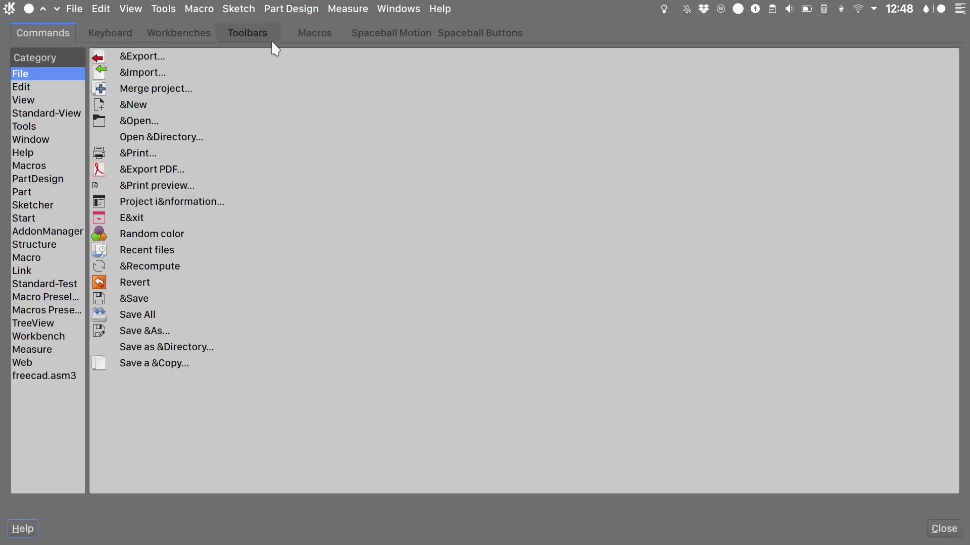
{"action": "left_click", "coordinate": [258, 33]}
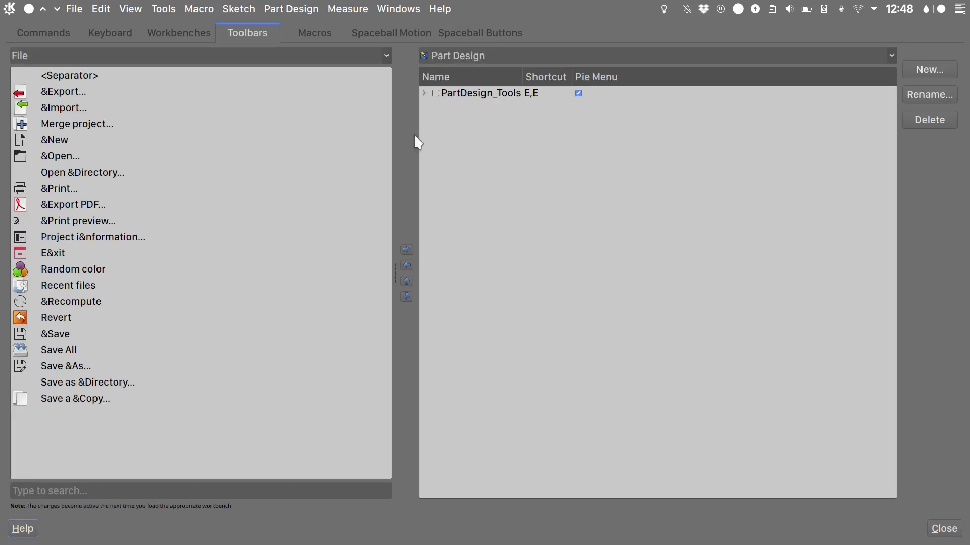
Step: Choose the Global toolbars and expand the General and Workbench pie menus
{"action": "left_click", "coordinate": [620, 54]}
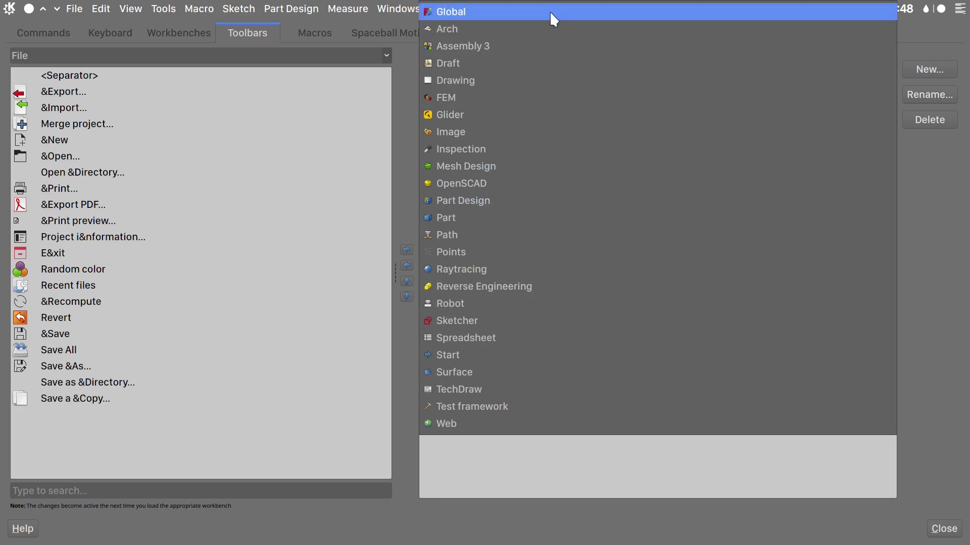
{"action": "left_click", "coordinate": [554, 20]}
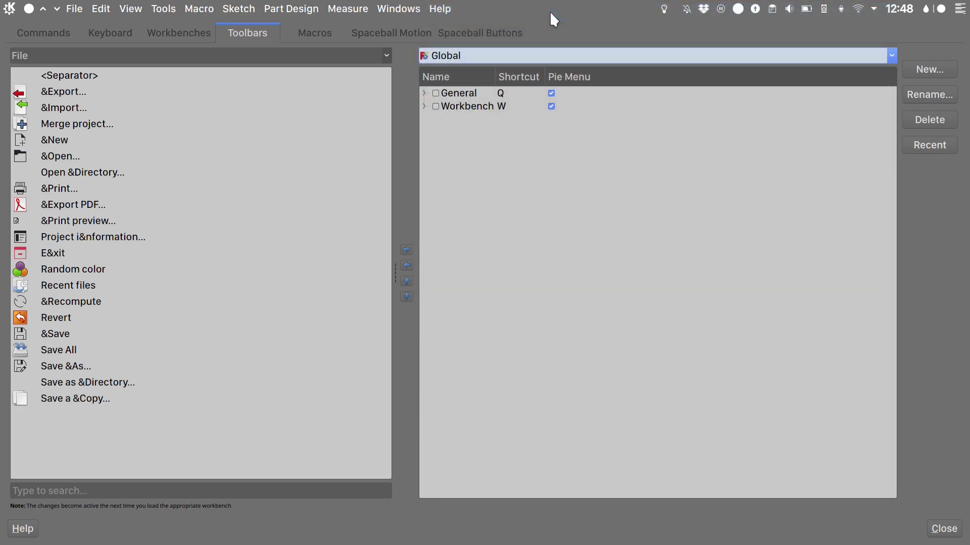
{"action": "left_click", "coordinate": [424, 94]}
{"action": "left_click", "coordinate": [489, 94]}
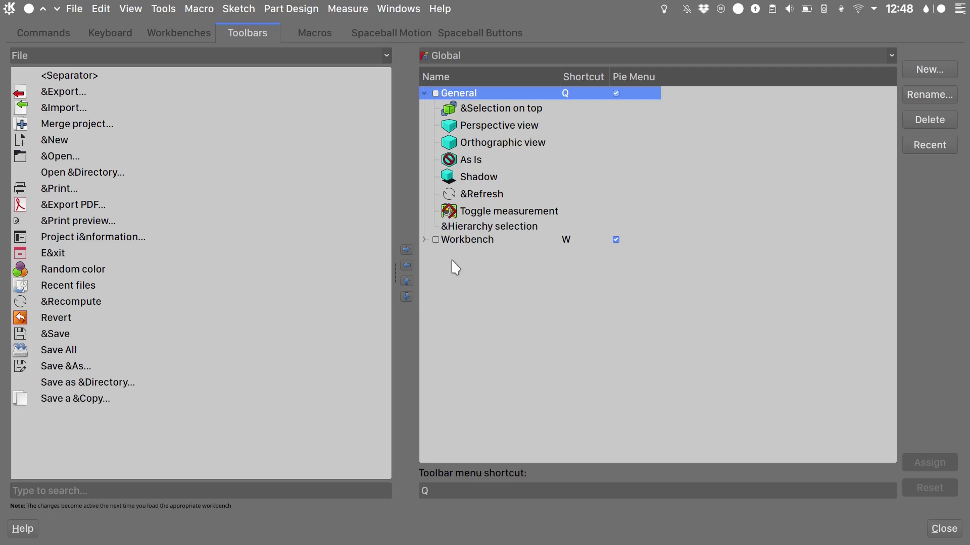
{"action": "left_click", "coordinate": [424, 240]}
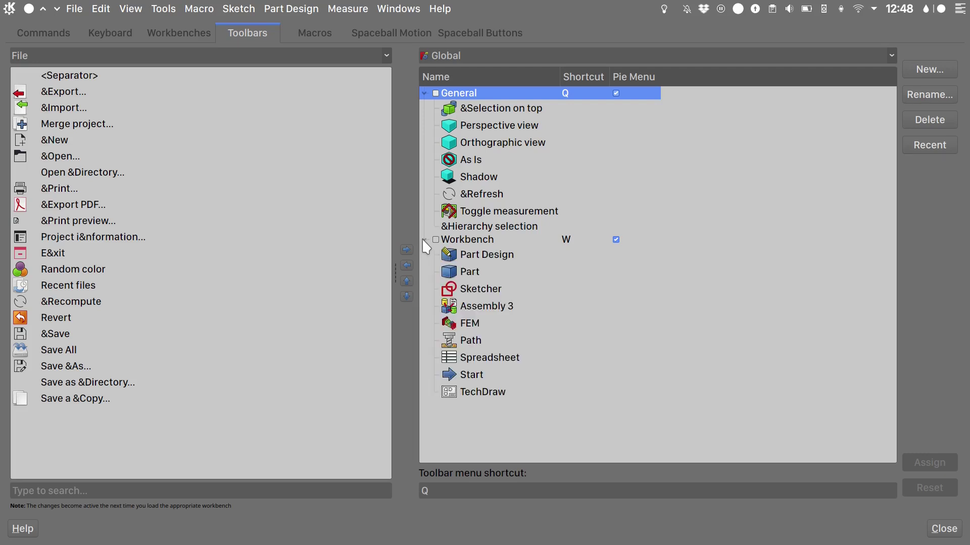